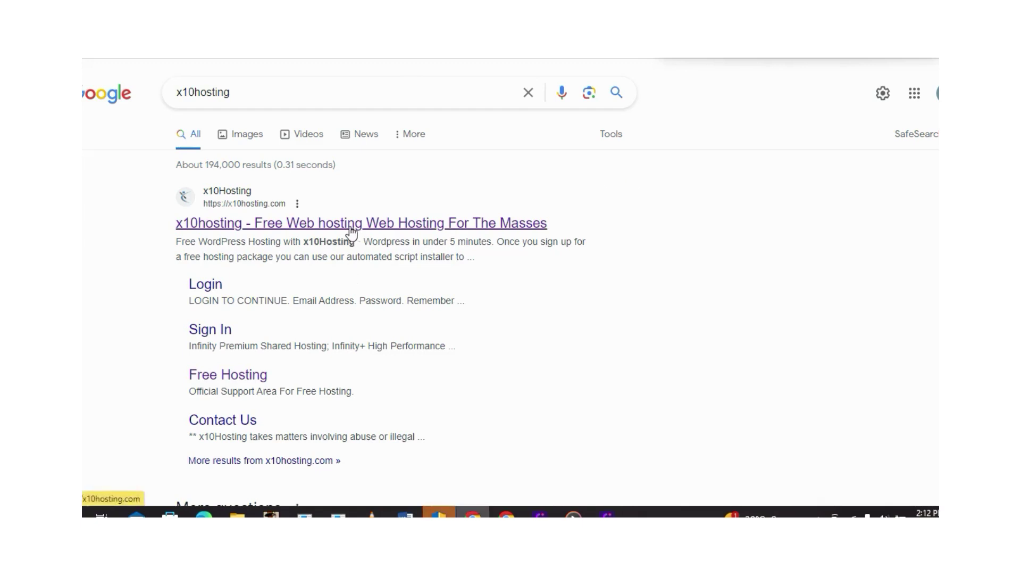
Step: Sign up for a free x10hosting website on the x10 Basic plan and reach the empty dashboard
click(351, 223)
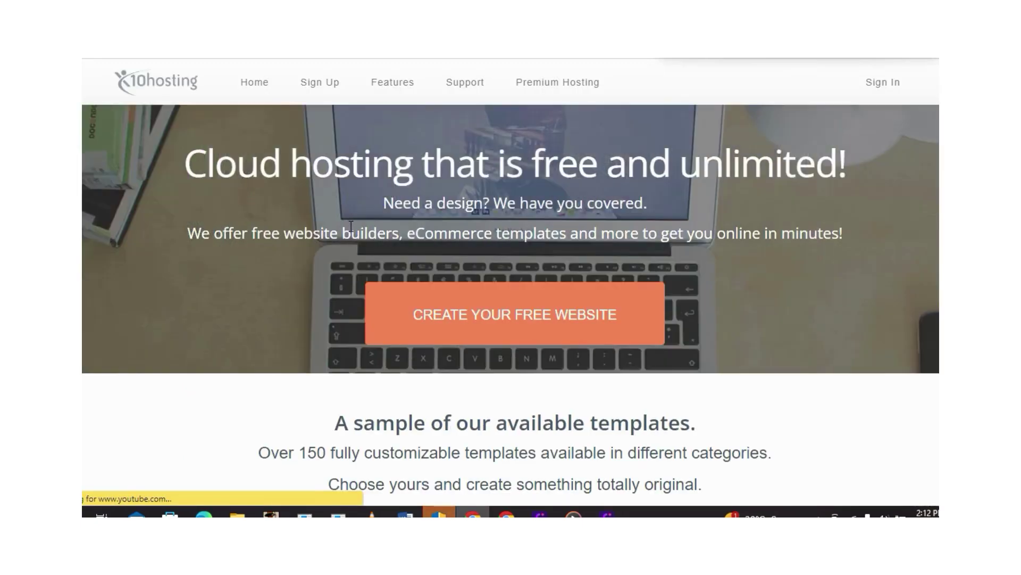
click(523, 315)
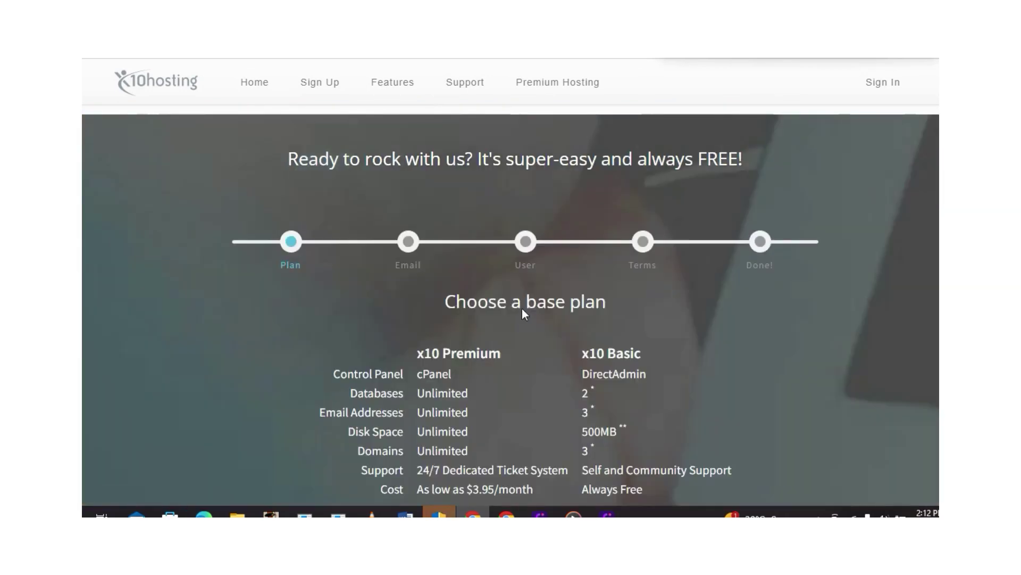
scroll(520, 315, down, 1)
scroll(524, 320, down, 1)
scroll(525, 319, down, 2)
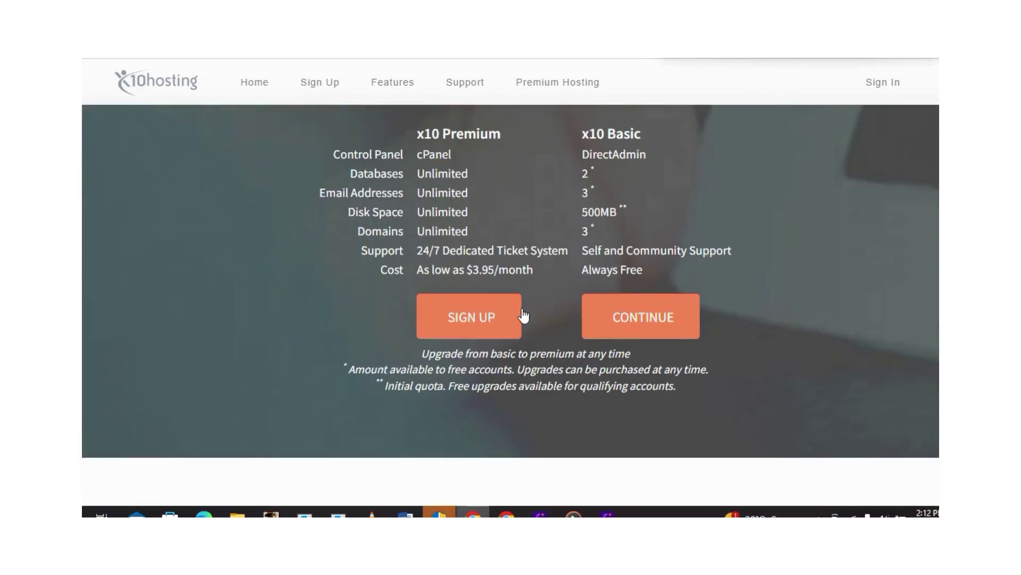
click(626, 319)
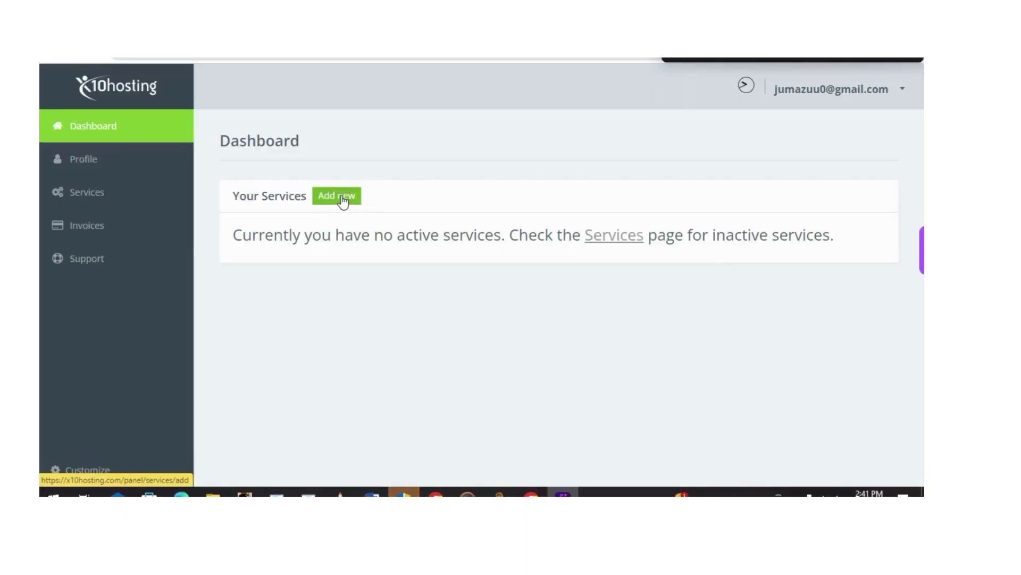
Step: Add a new hosting service and select the Free package
click(343, 201)
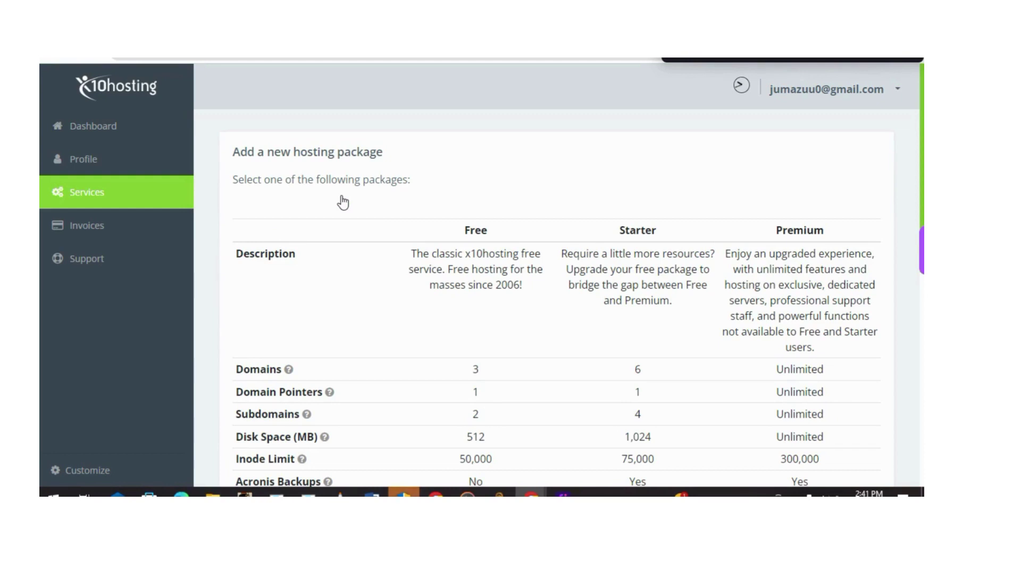
scroll(41, 343, down, 5)
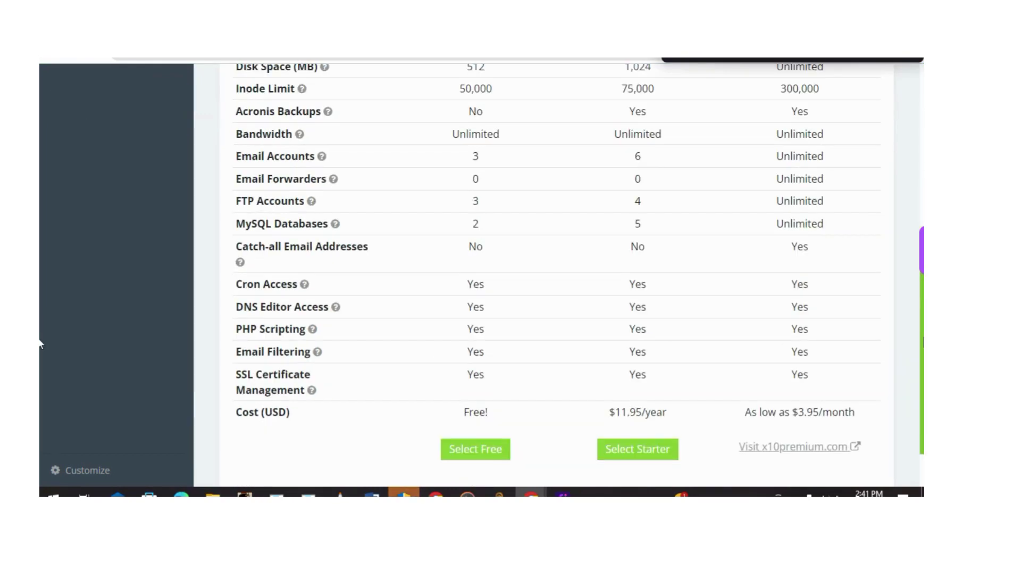
click(469, 457)
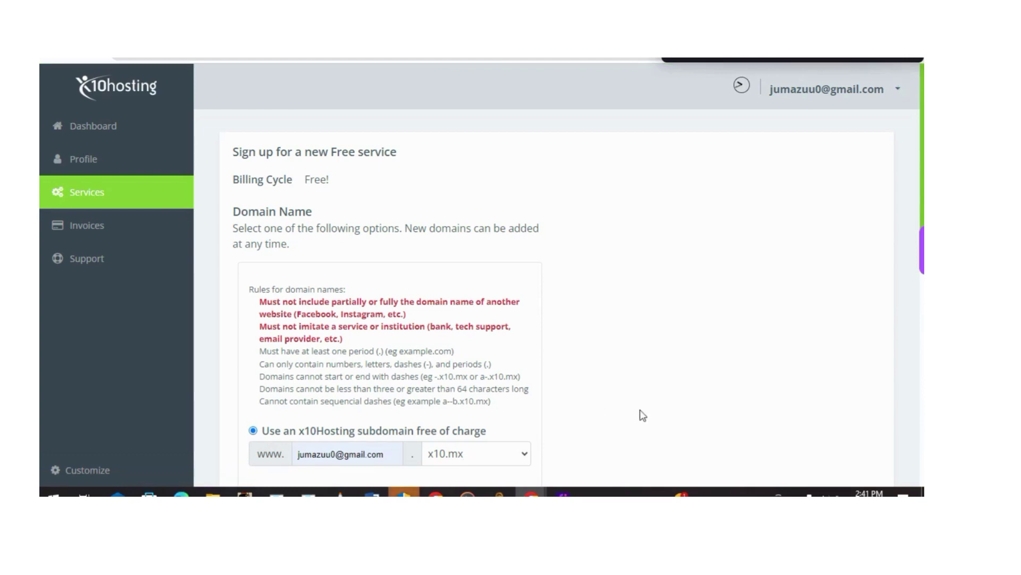
Step: Switch the free subdomain's domain ending from x10.mx to elementfx.com
scroll(643, 415, down, 1)
scroll(642, 415, down, 3)
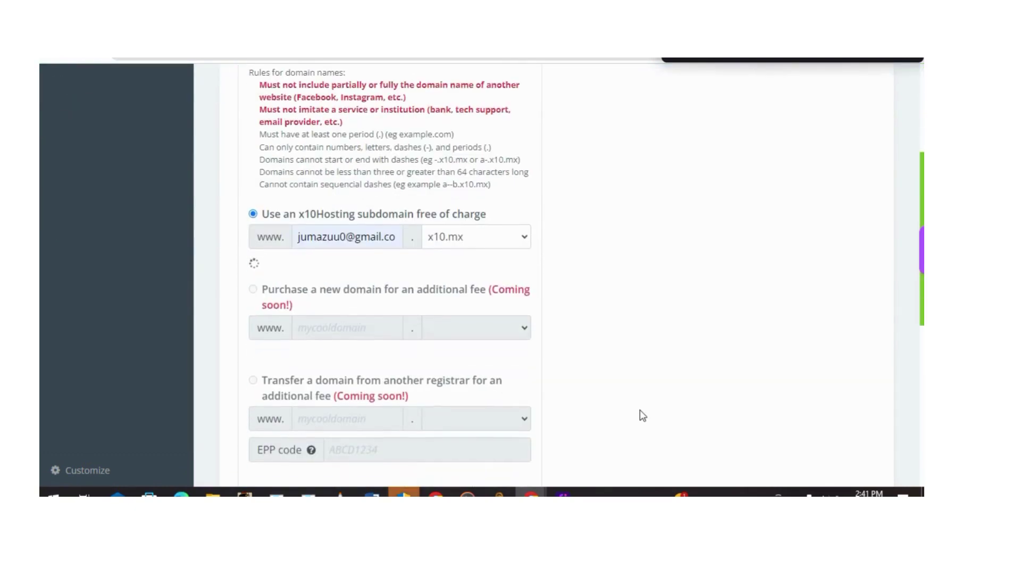
scroll(641, 412, down, 1)
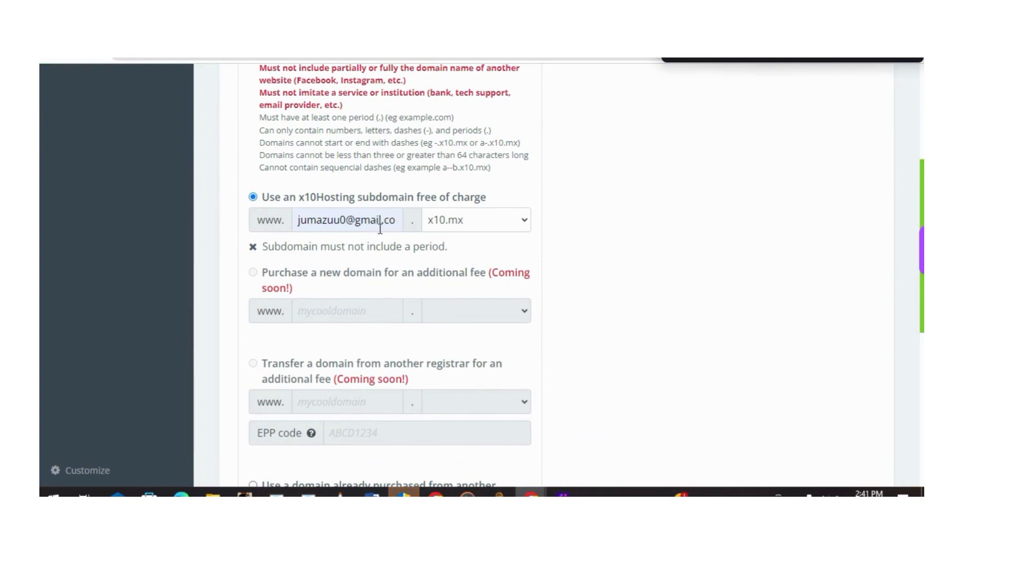
click(525, 221)
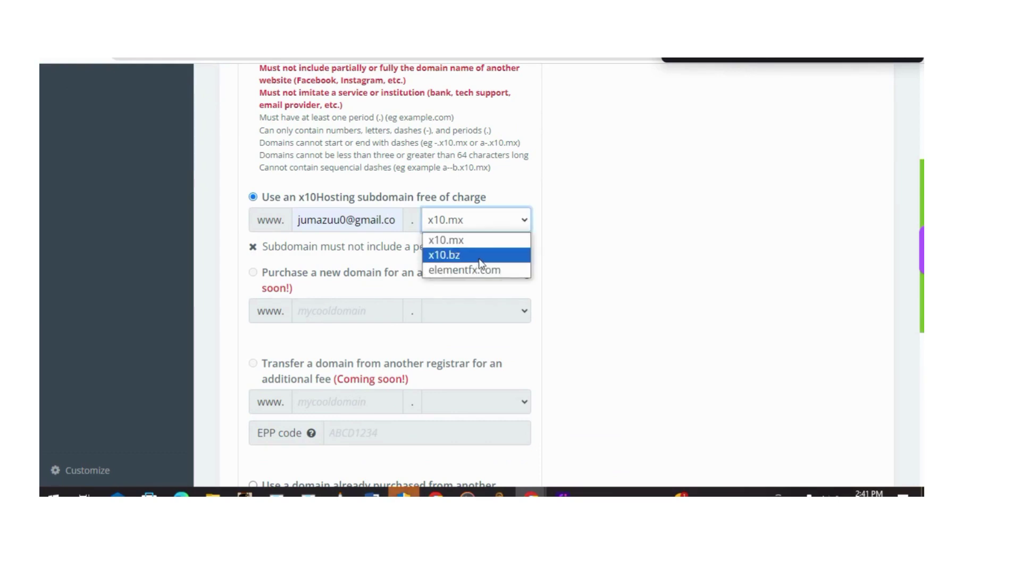
click(500, 271)
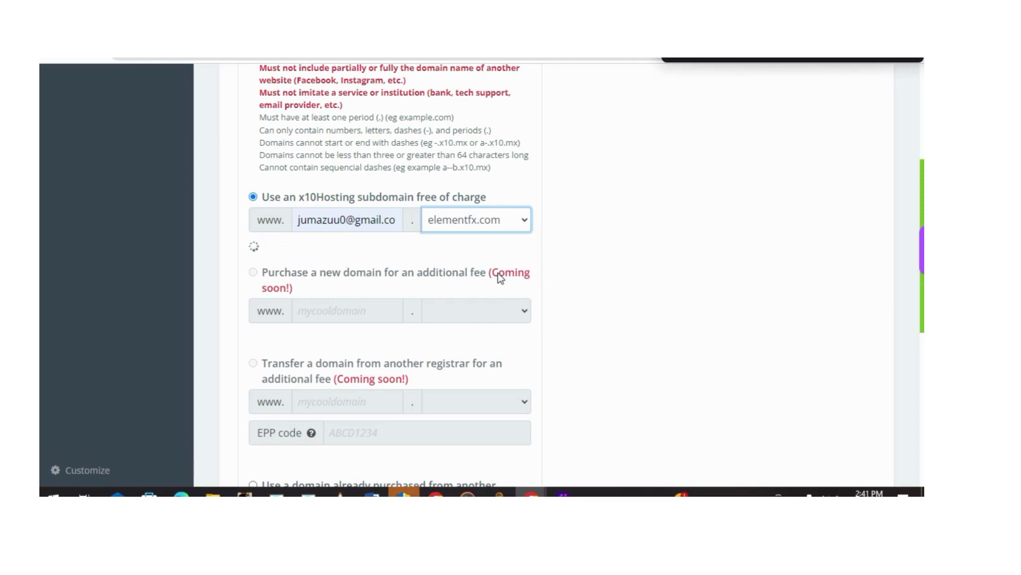
click(395, 219)
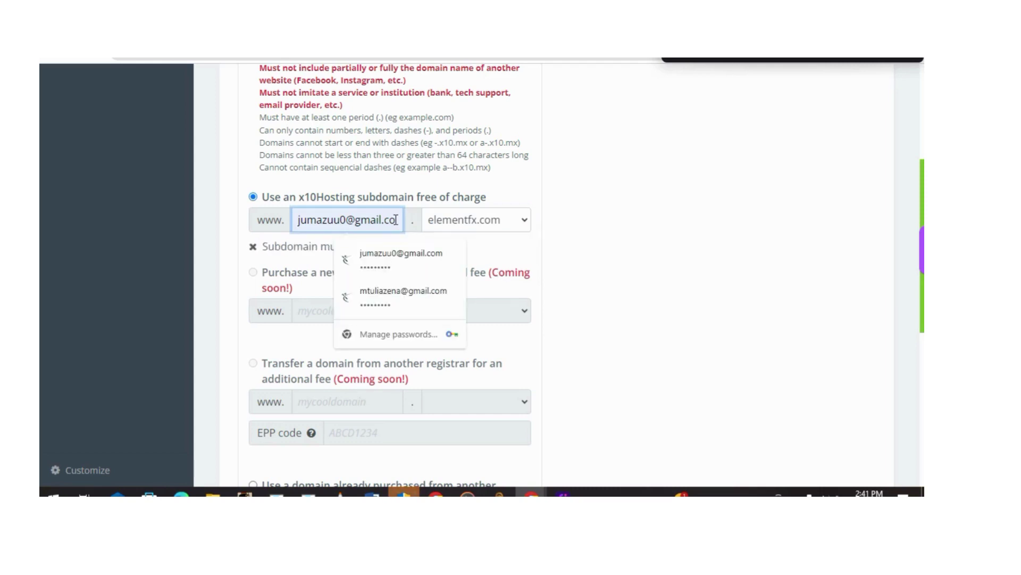
key(BackSpace)
key(BackSpace)
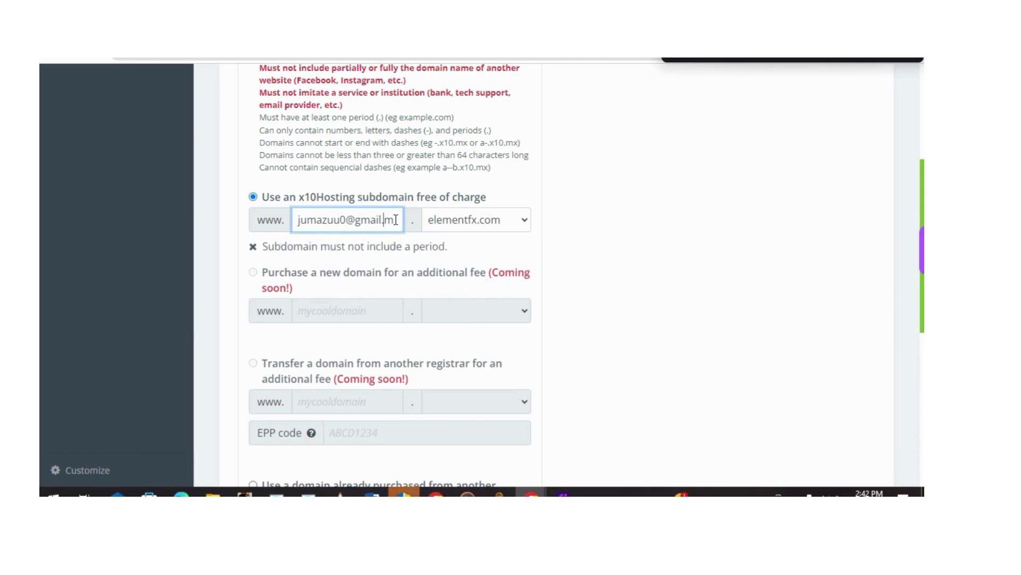
text(c)
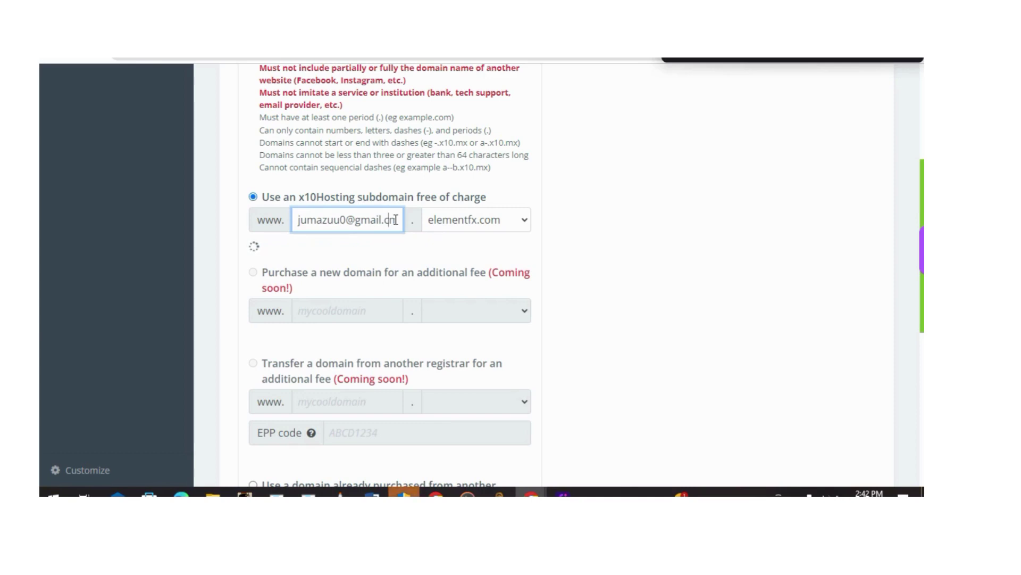
text(o)
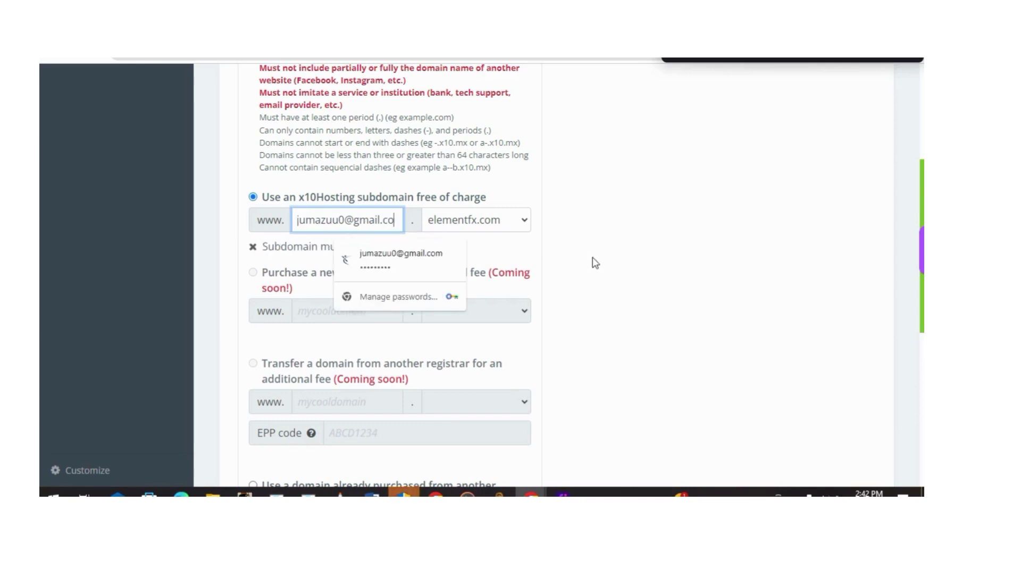
click(397, 220)
key(BackSpace)
key(BackSpace)
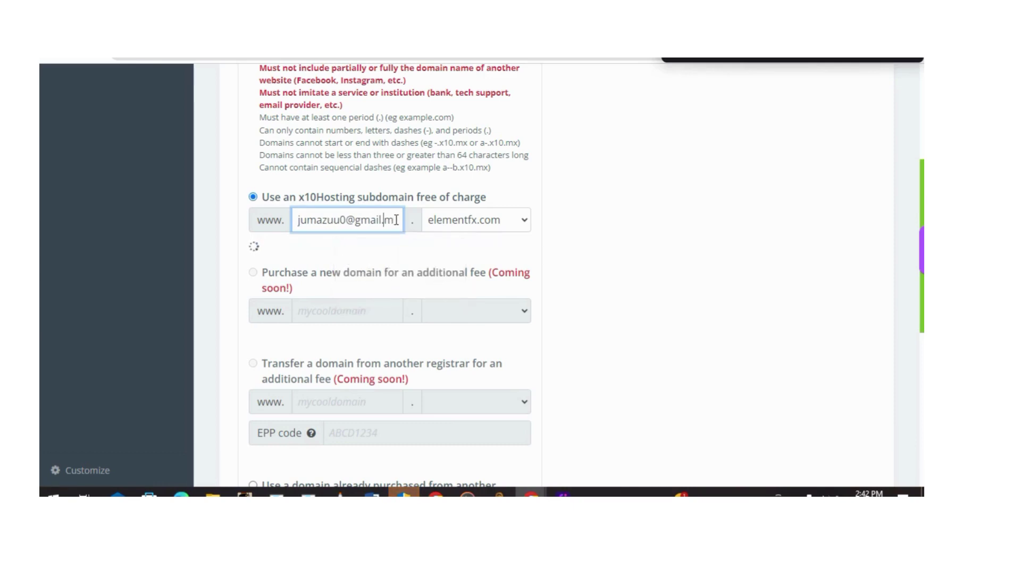
key(BackSpace)
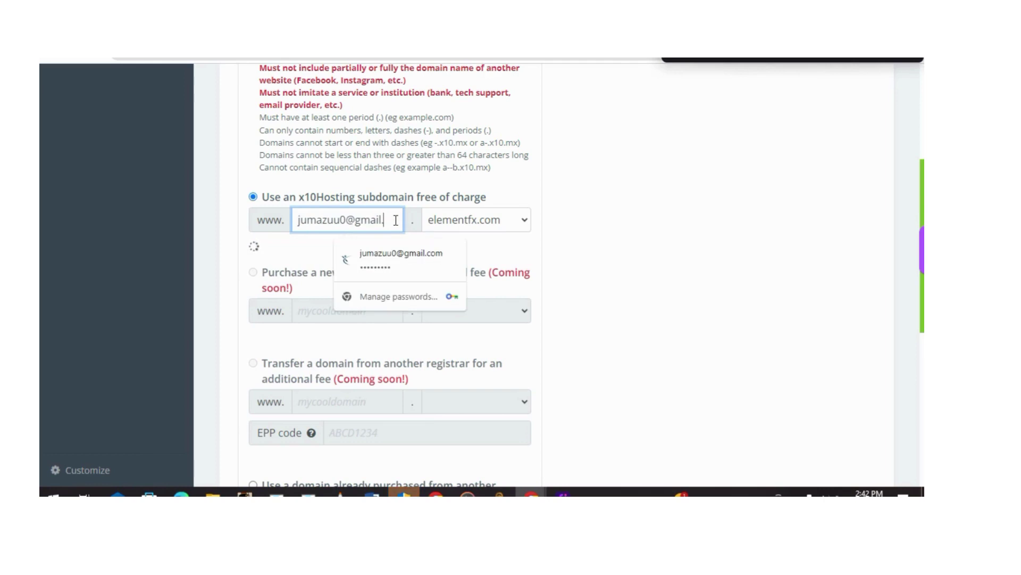
click(582, 244)
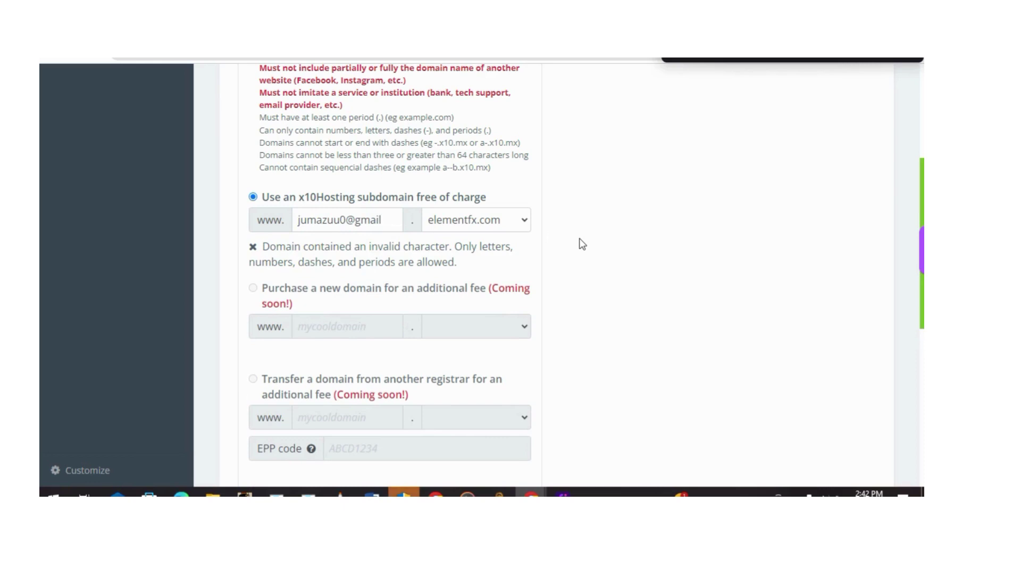
click(387, 222)
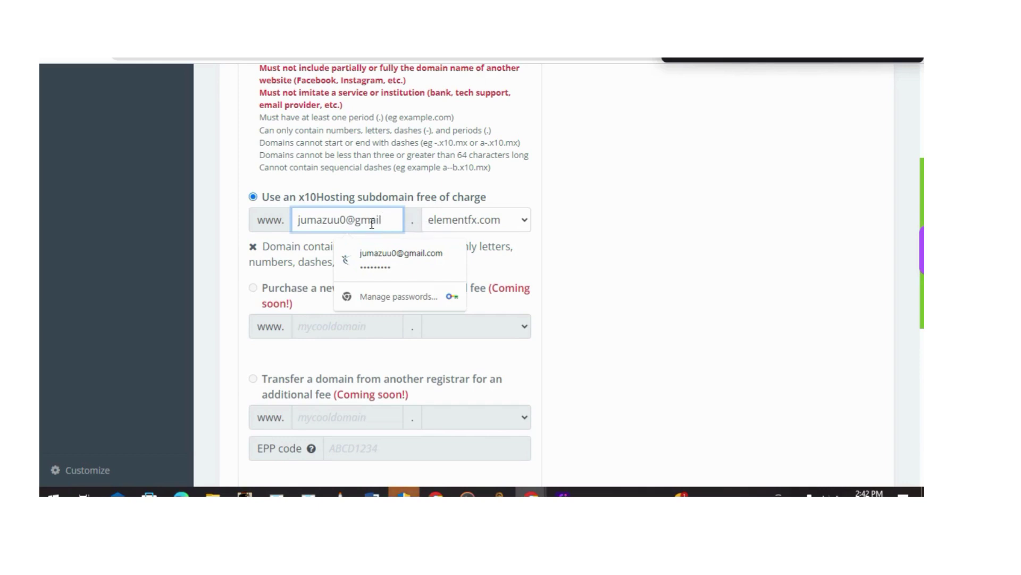
click(565, 268)
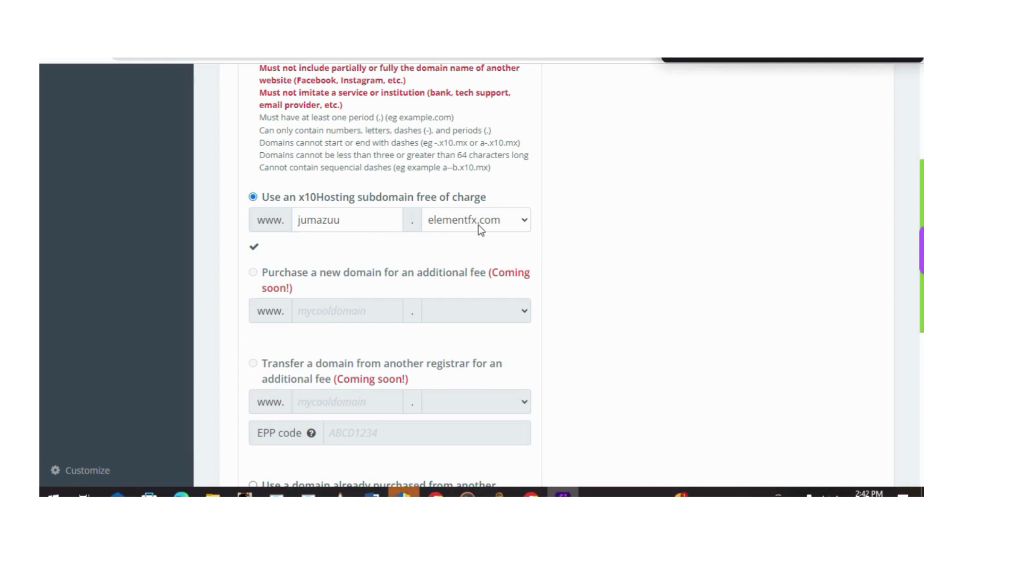
Step: Accept the Terms of Service and submit the free hosting order with Sign Up
scroll(814, 70, down, 1)
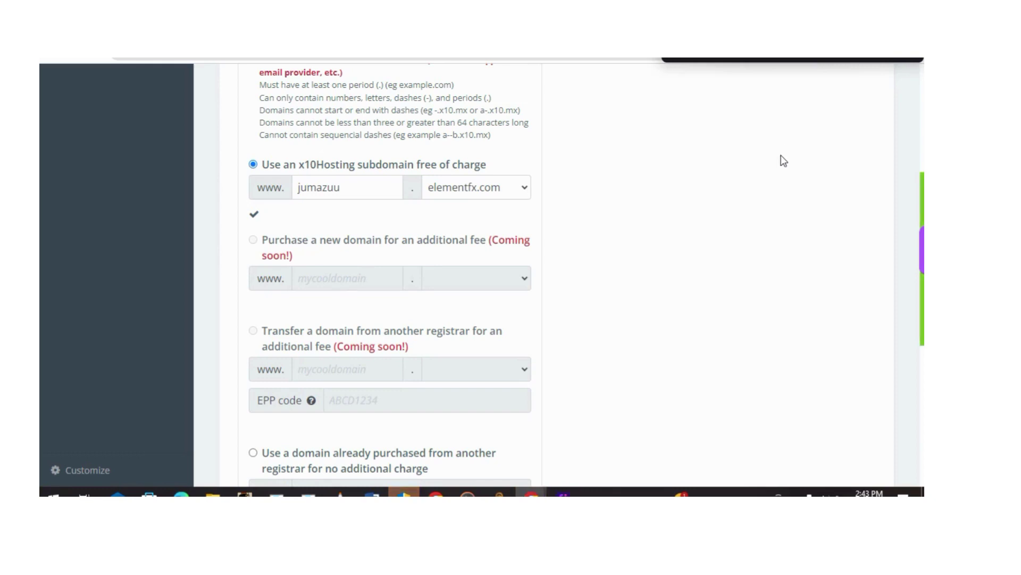
scroll(784, 160, down, 1)
scroll(783, 160, down, 2)
scroll(783, 160, down, 1)
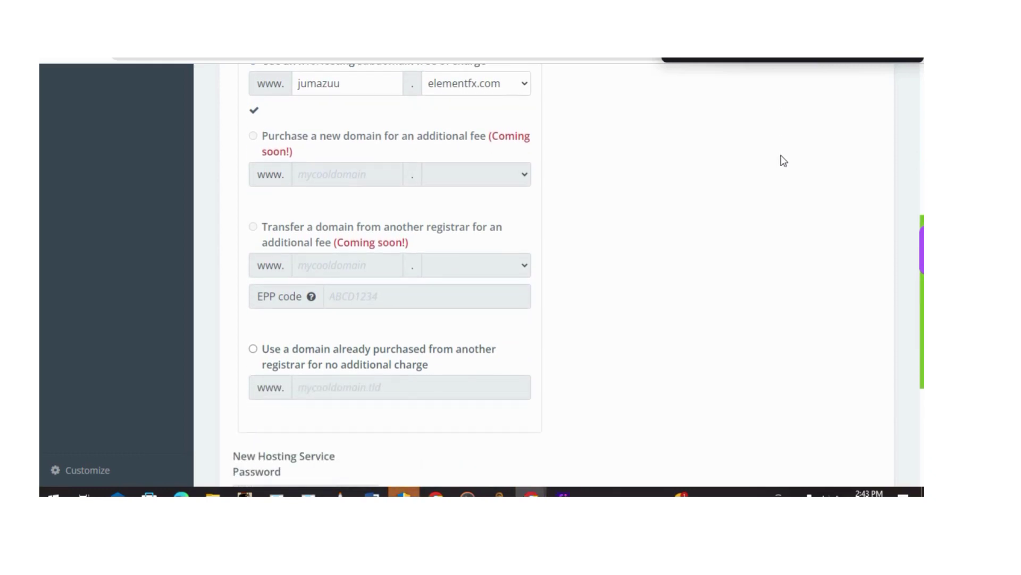
scroll(784, 161, down, 1)
scroll(783, 160, down, 1)
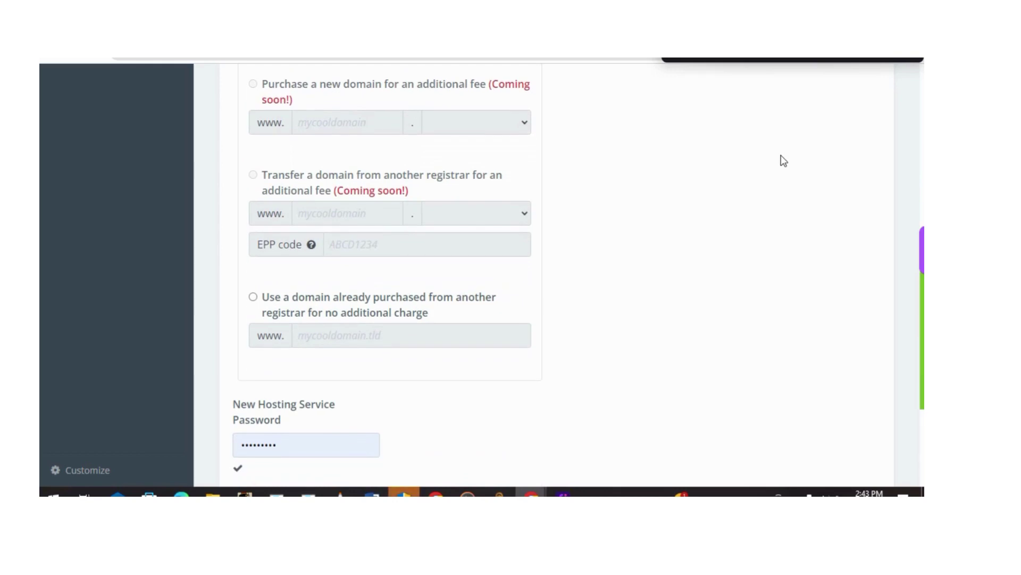
scroll(783, 161, down, 1)
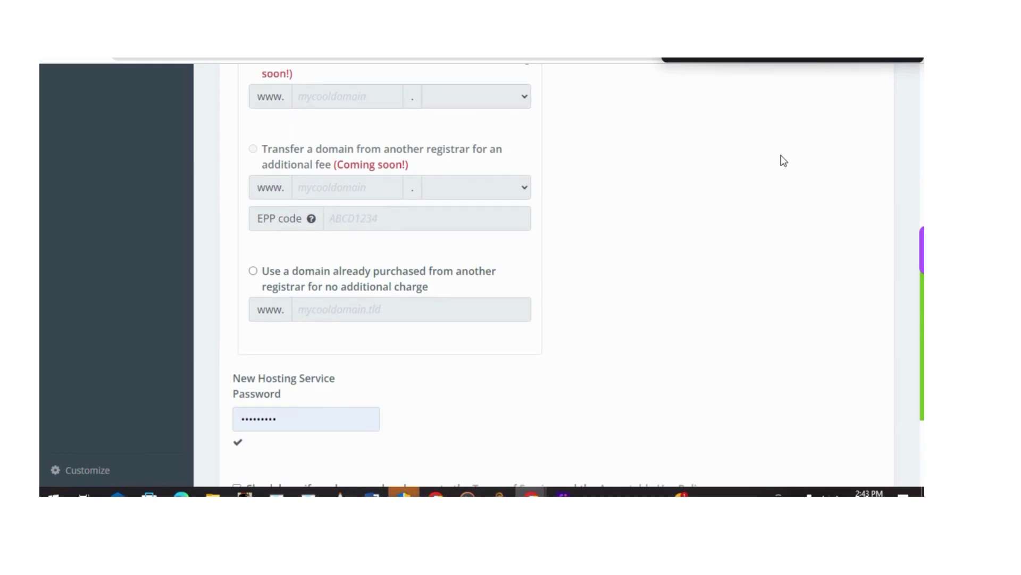
scroll(784, 160, down, 1)
scroll(784, 160, down, 3)
scroll(783, 160, down, 1)
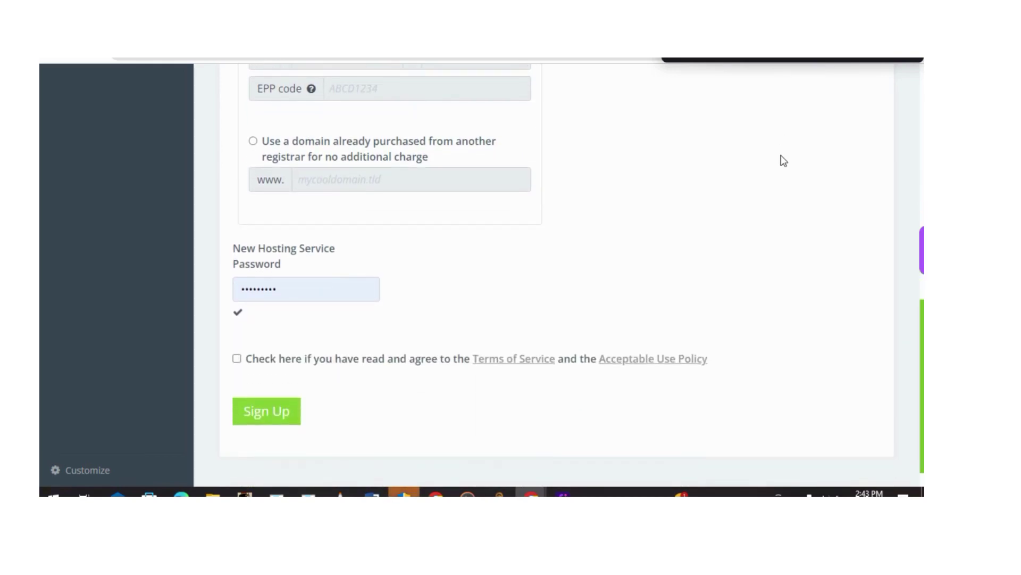
scroll(784, 160, down, 1)
scroll(784, 161, down, 1)
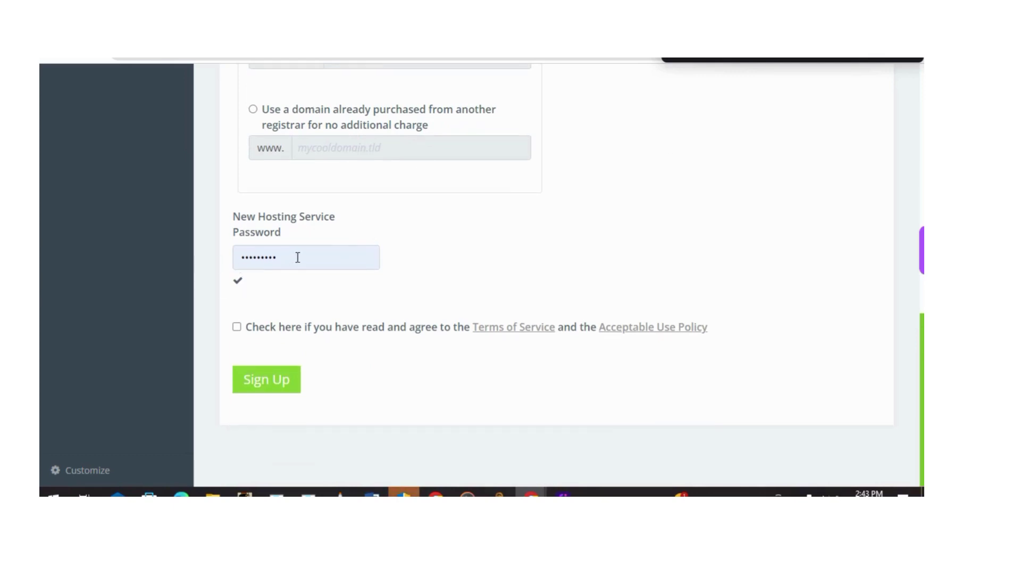
click(238, 328)
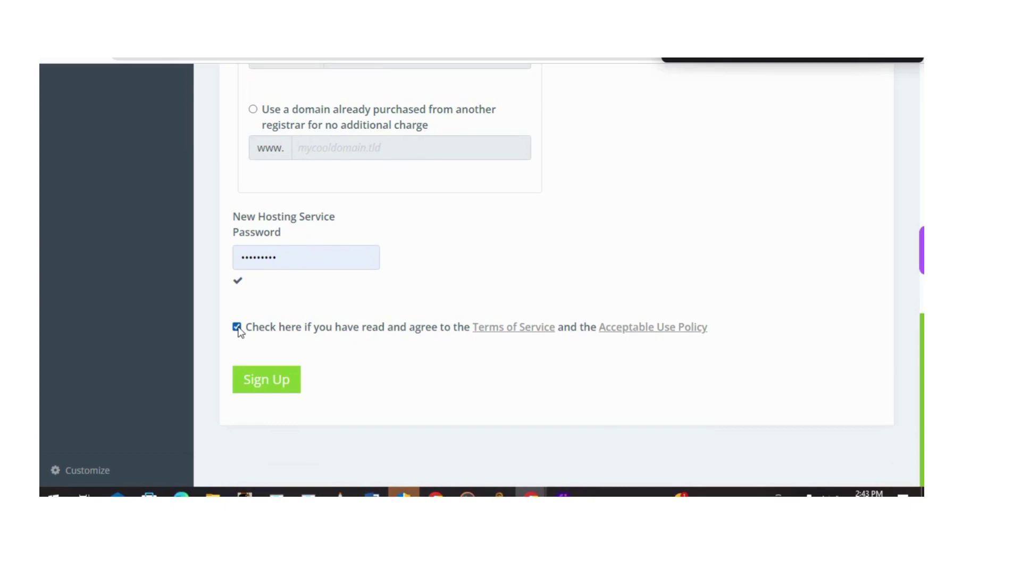
click(267, 385)
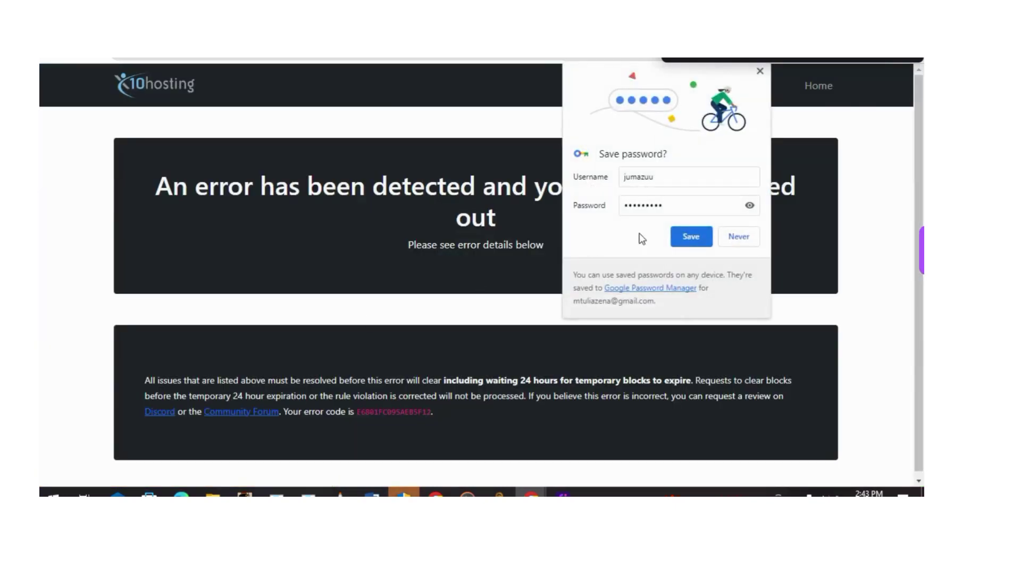
click(686, 239)
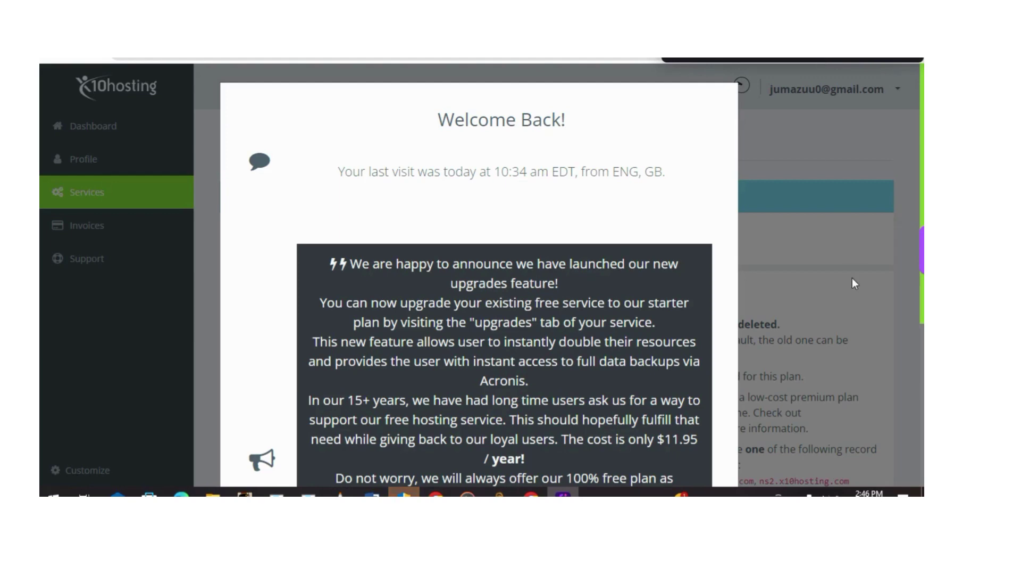
Step: Dismiss the Welcome Back notice and check the new service's Domains panel
click(852, 279)
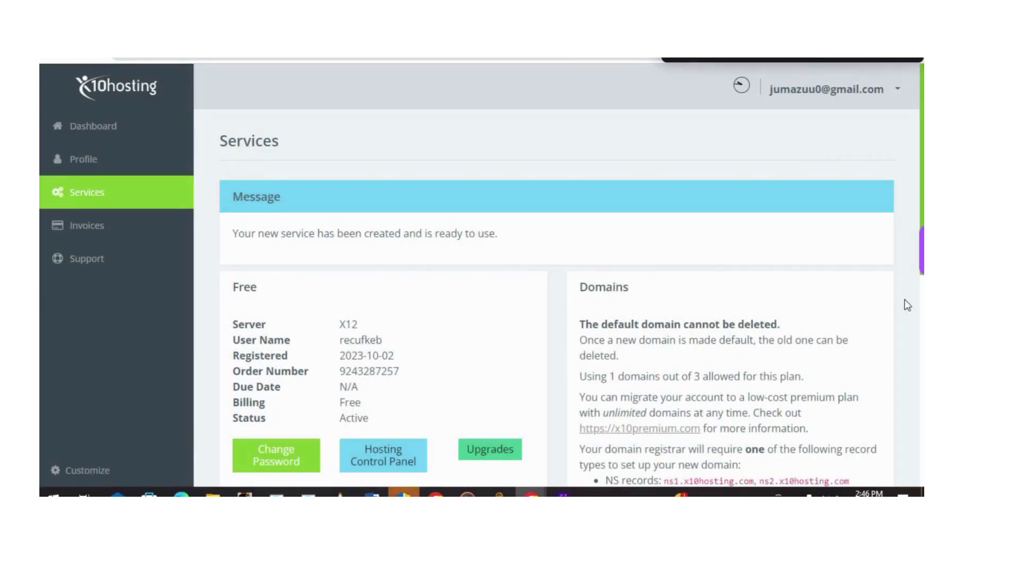
scroll(908, 305, down, 2)
scroll(908, 305, down, 3)
scroll(907, 304, down, 2)
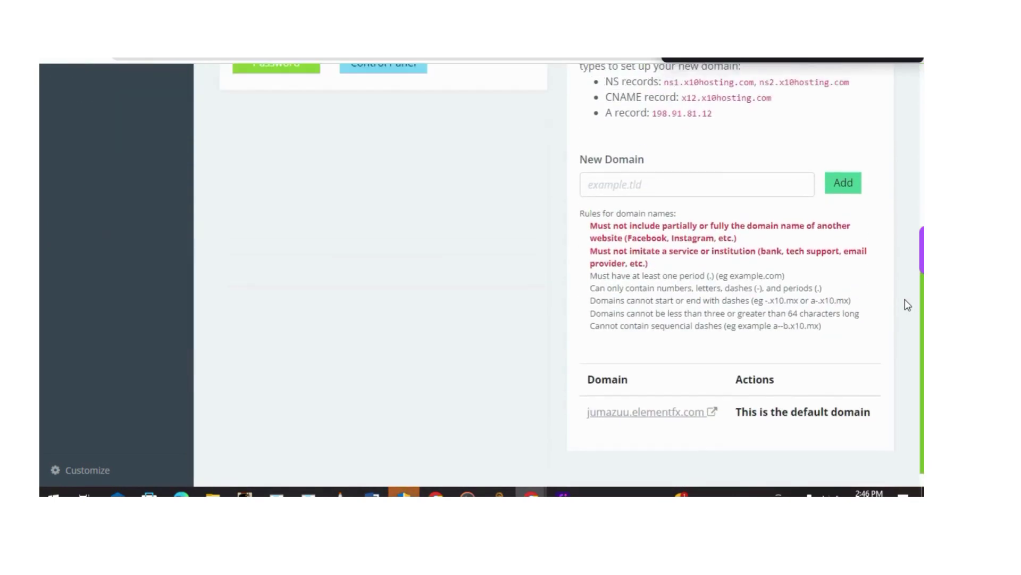
scroll(908, 305, up, 2)
scroll(908, 304, up, 3)
scroll(907, 305, up, 2)
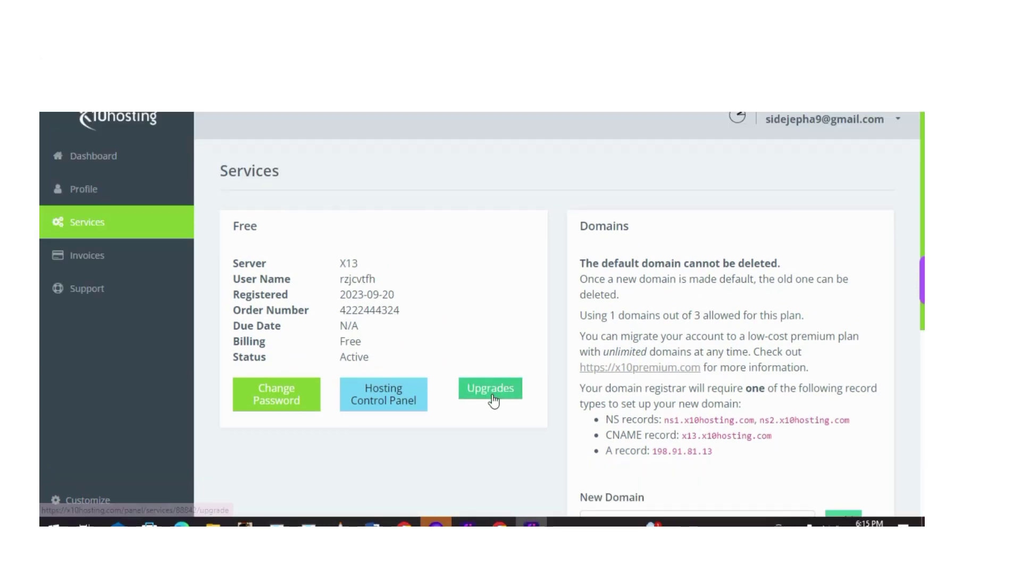
Step: Open the DirectAdmin hosting control panel and expand its sidebar Menu
click(387, 402)
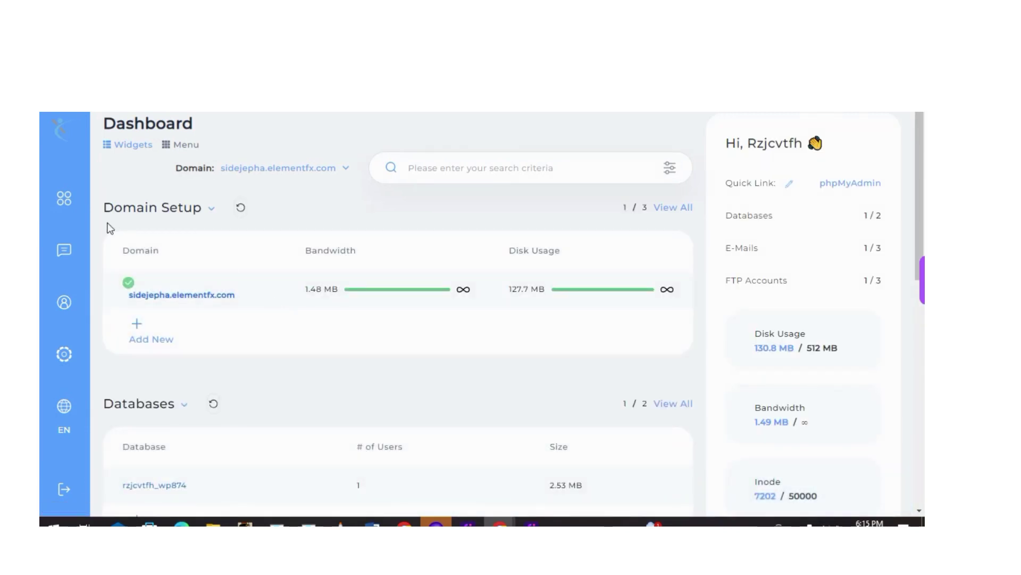
click(64, 200)
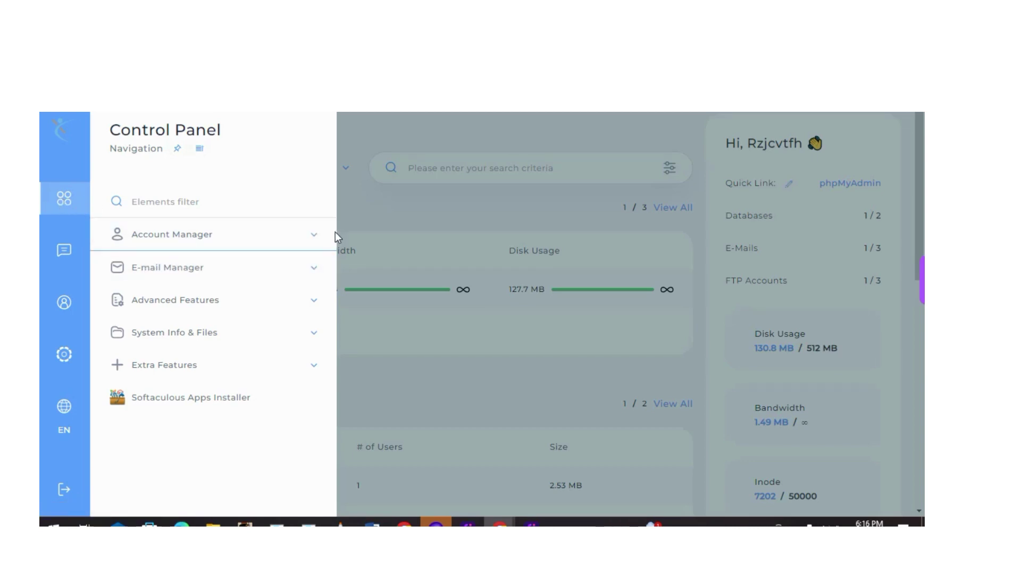
Step: Expand Account Manager in the control panel's navigation menu
click(311, 238)
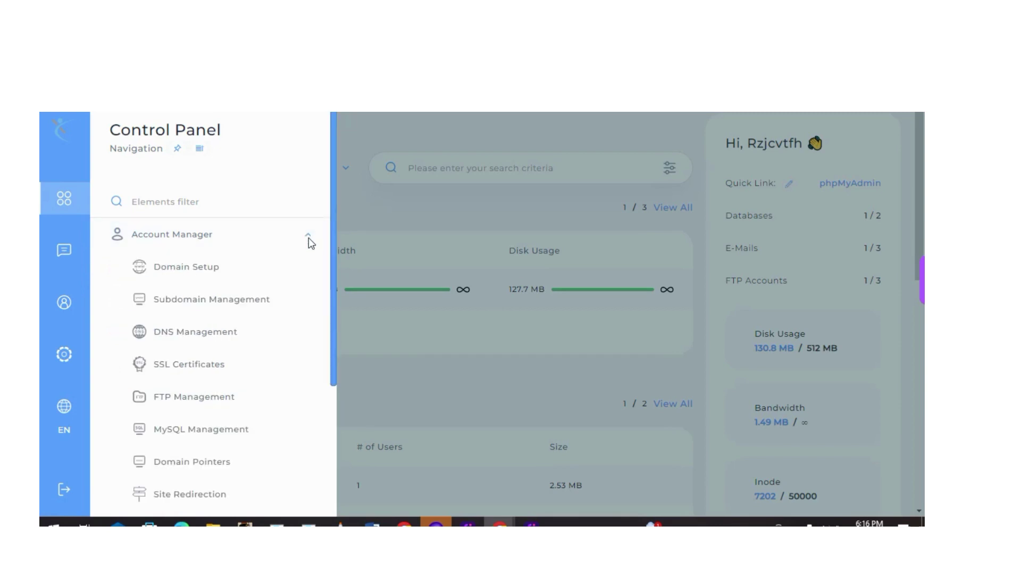
Step: Request an automatic ACME (Let's Encrypt) certificate for the domain and its www address
click(197, 377)
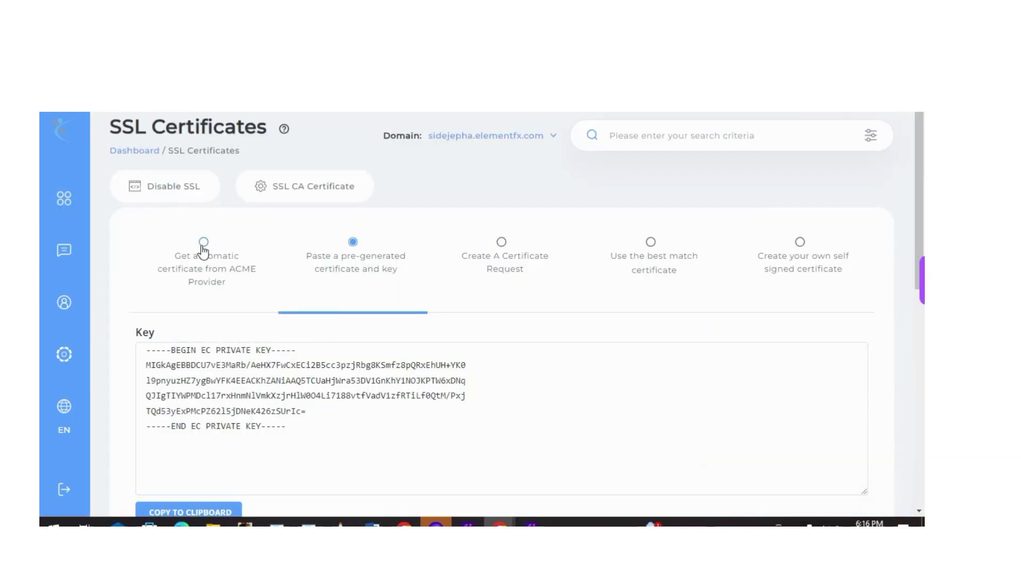
click(204, 245)
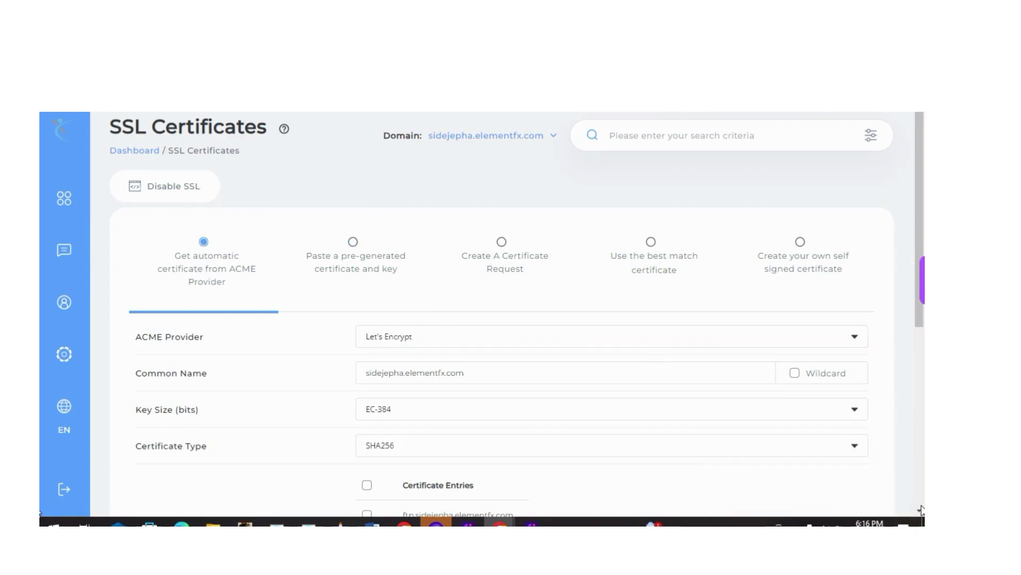
scroll(921, 509, down, 5)
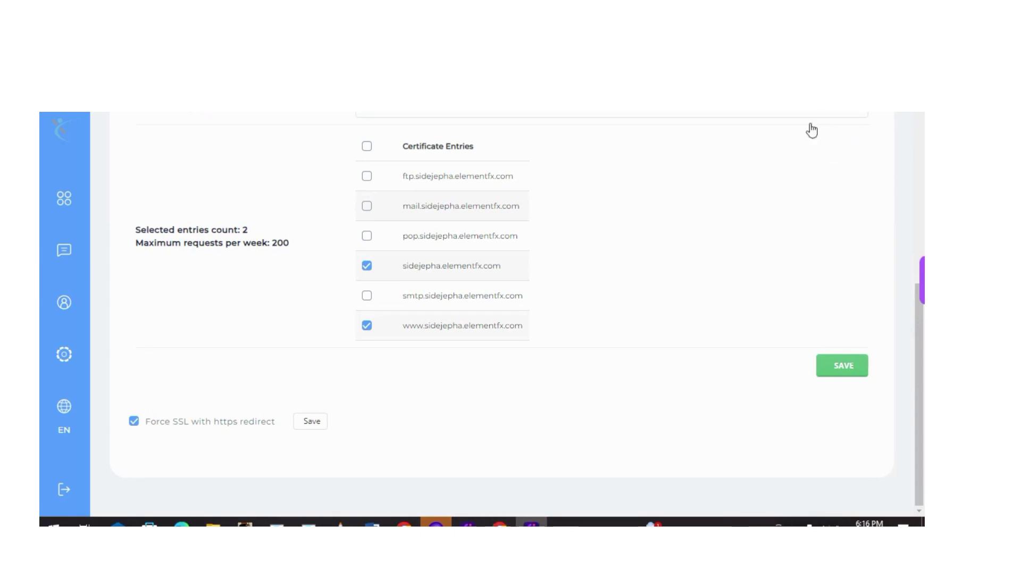
click(822, 211)
click(844, 366)
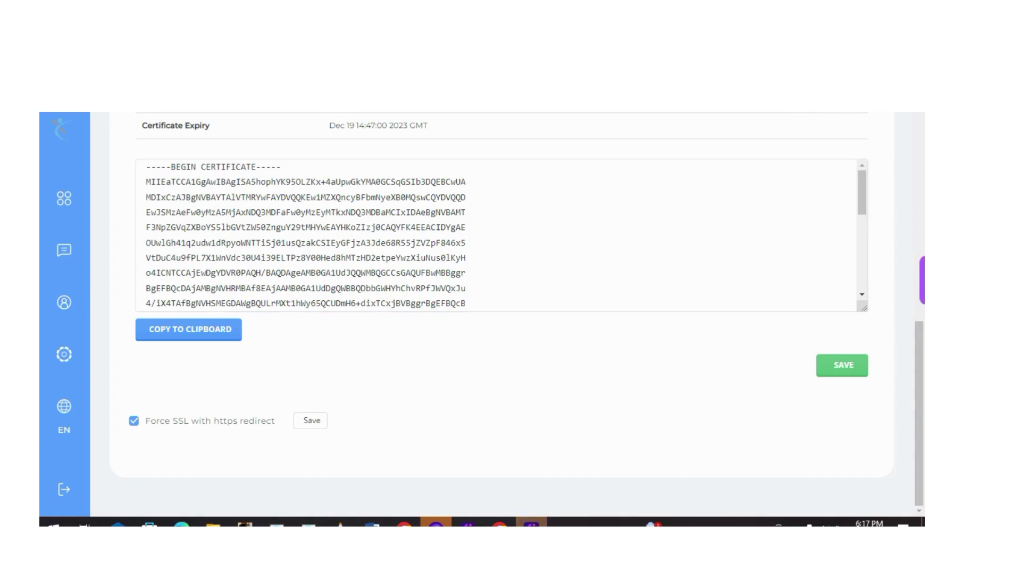
Step: Reopen the Menu, collapse Account Manager and expand Softaculous Apps Installer
click(65, 199)
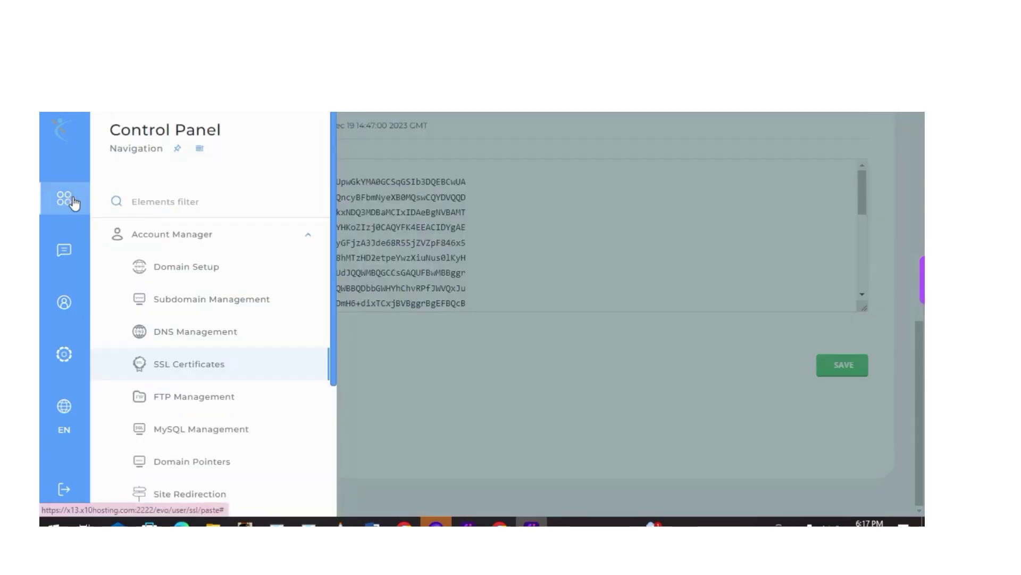
click(310, 236)
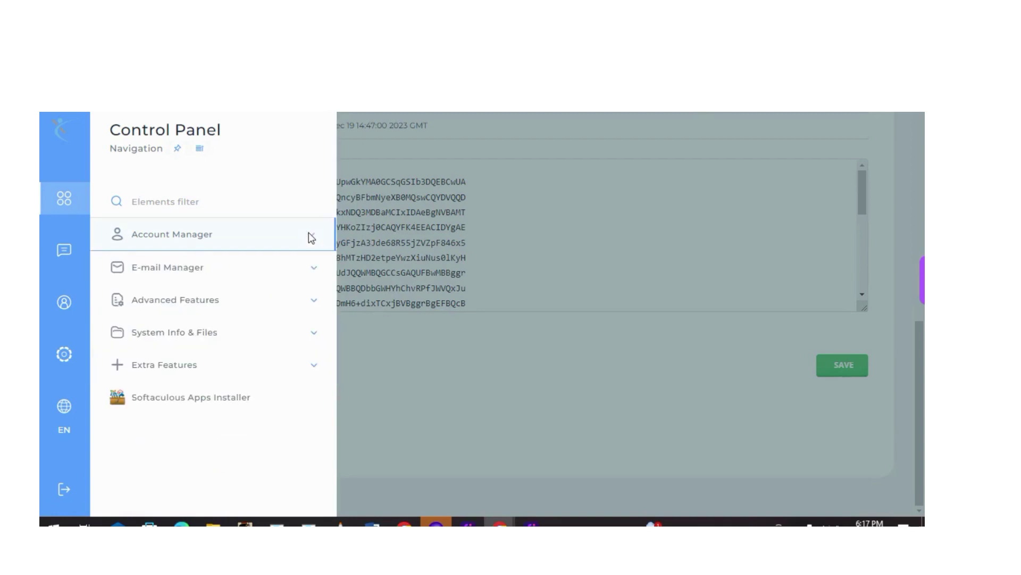
click(192, 407)
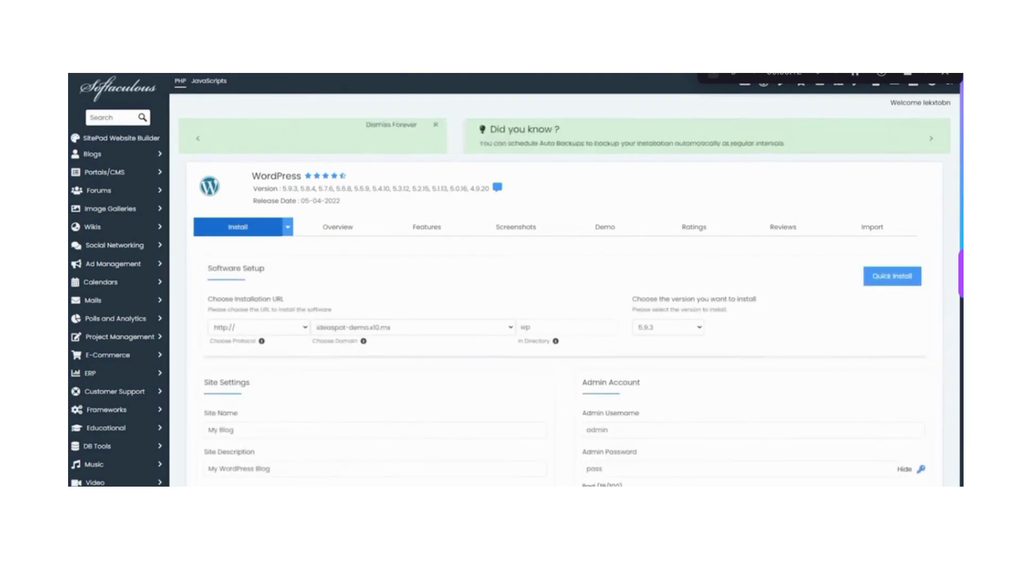
Step: Target ideaspot.site for the install and clear the wp directory to install at the root
click(409, 327)
click(336, 351)
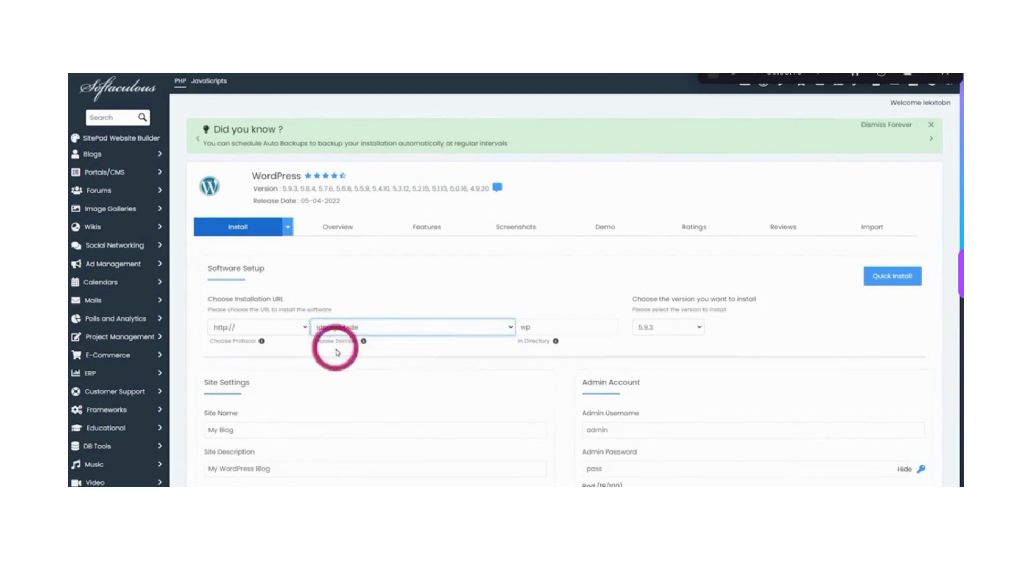
click(539, 332)
key(BackSpace)
key(BackSpace)
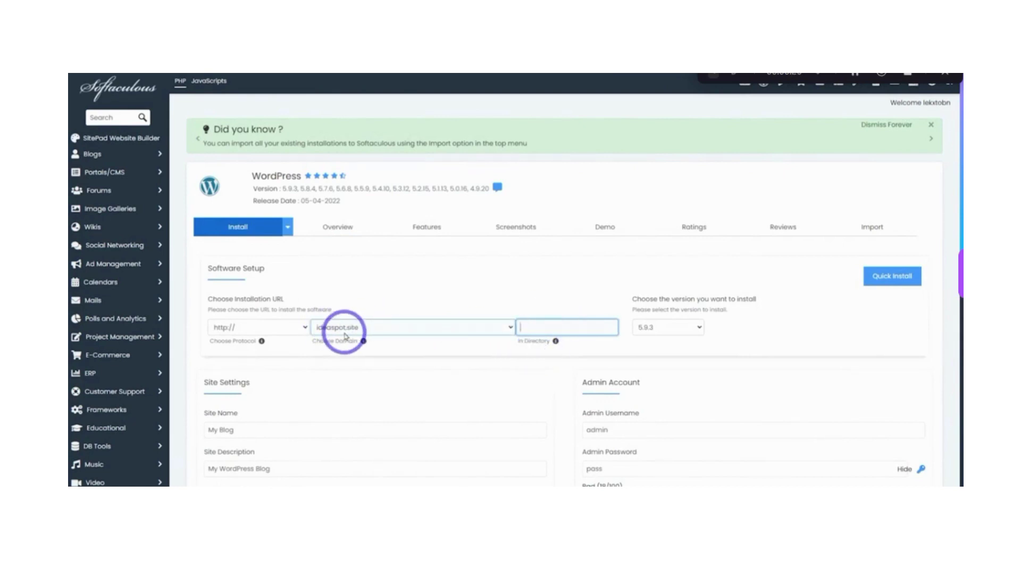
Step: Set a strong admin password and confirm the site name Ideaspot Demo
scroll(449, 383, down, 2)
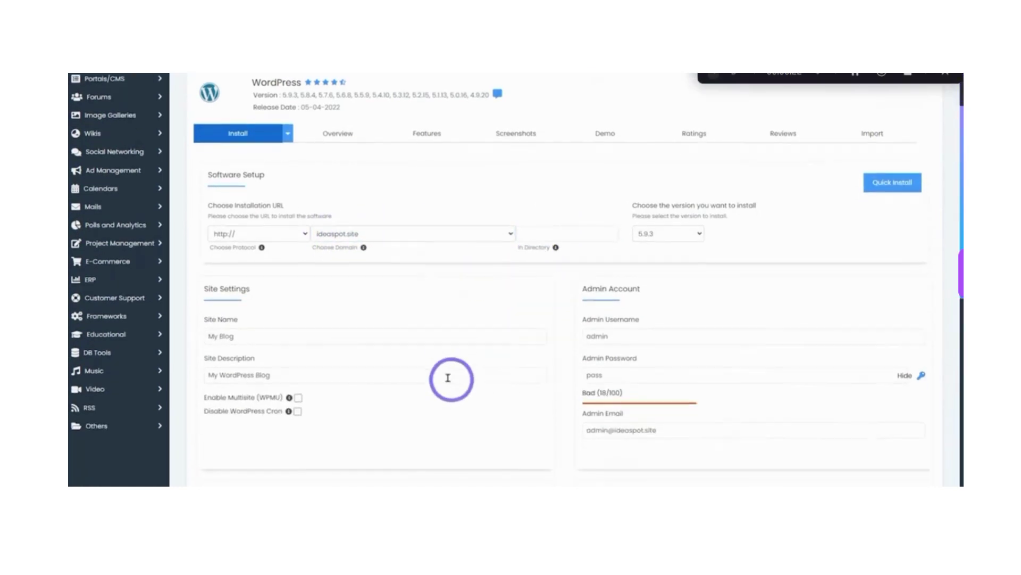
click(582, 369)
click(609, 335)
click(600, 375)
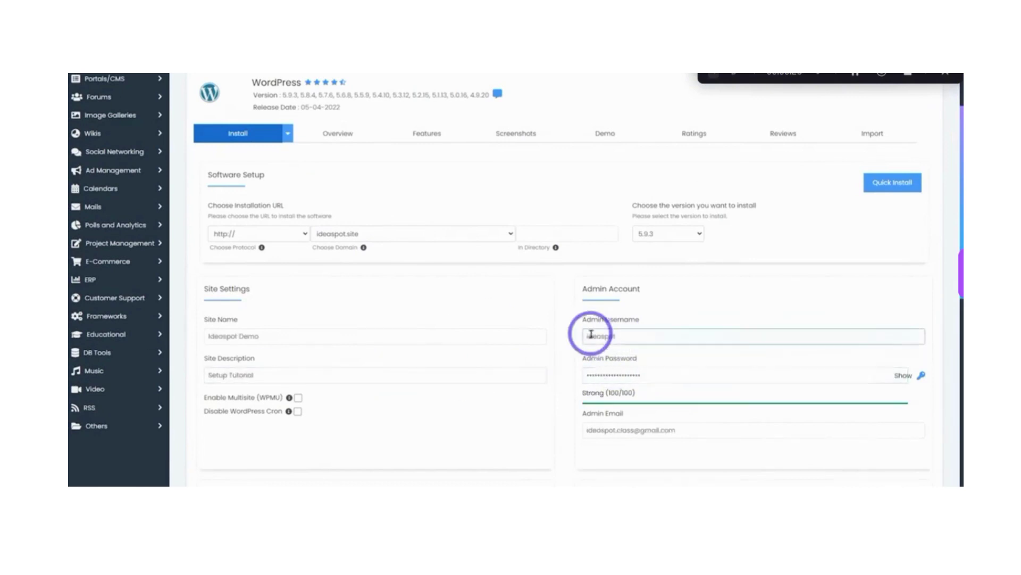
click(617, 379)
click(645, 431)
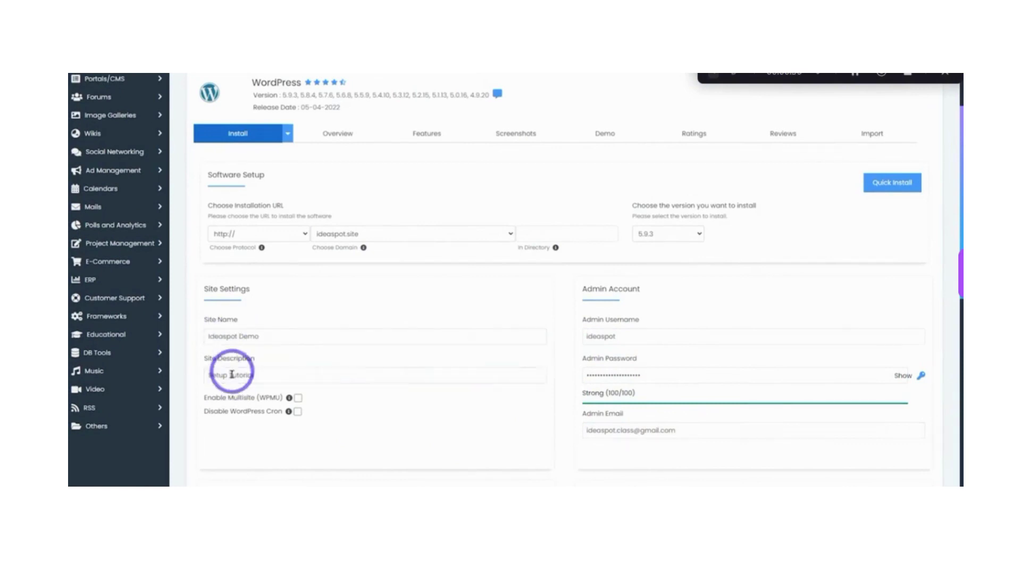
click(259, 337)
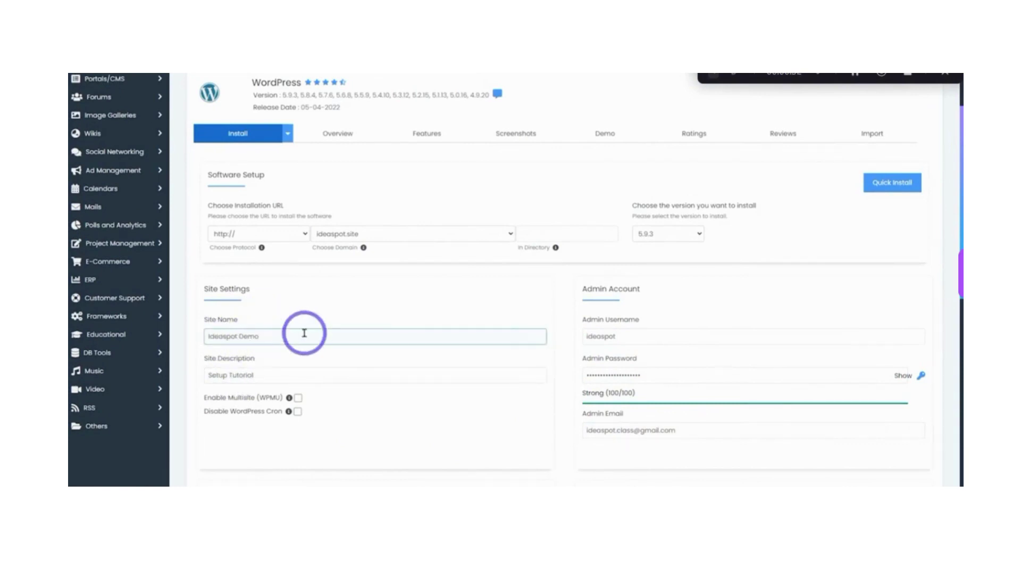
Step: Scroll past Select Theme and launch the WordPress installation on ideaspot.site
scroll(456, 306, down, 3)
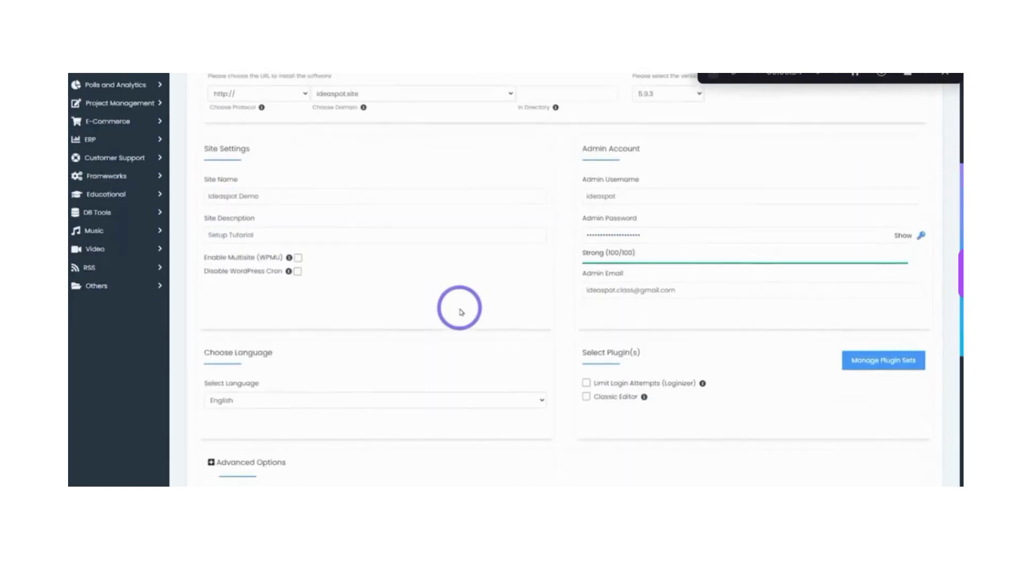
scroll(470, 312, down, 3)
scroll(470, 312, down, 4)
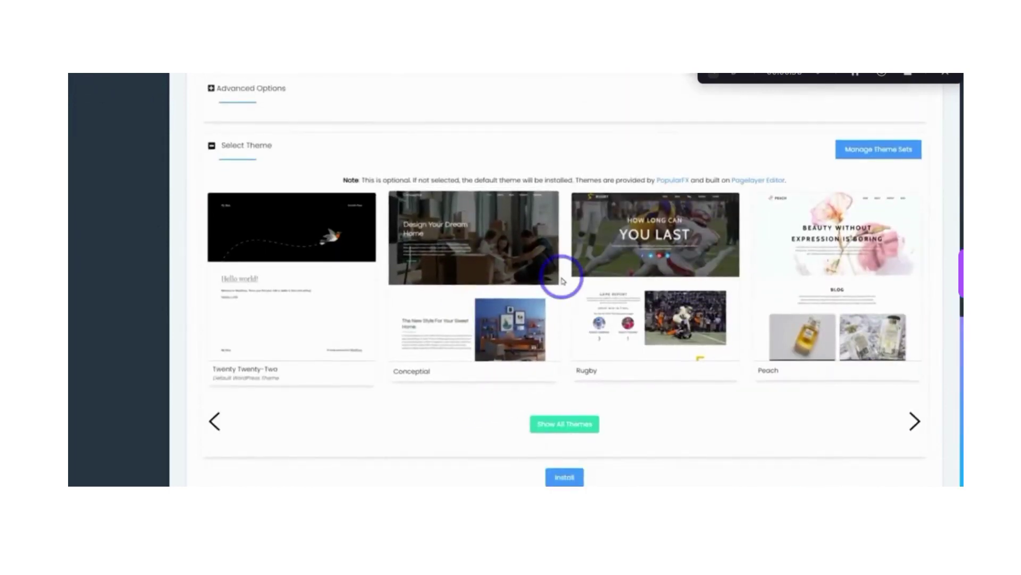
scroll(268, 266, down, 1)
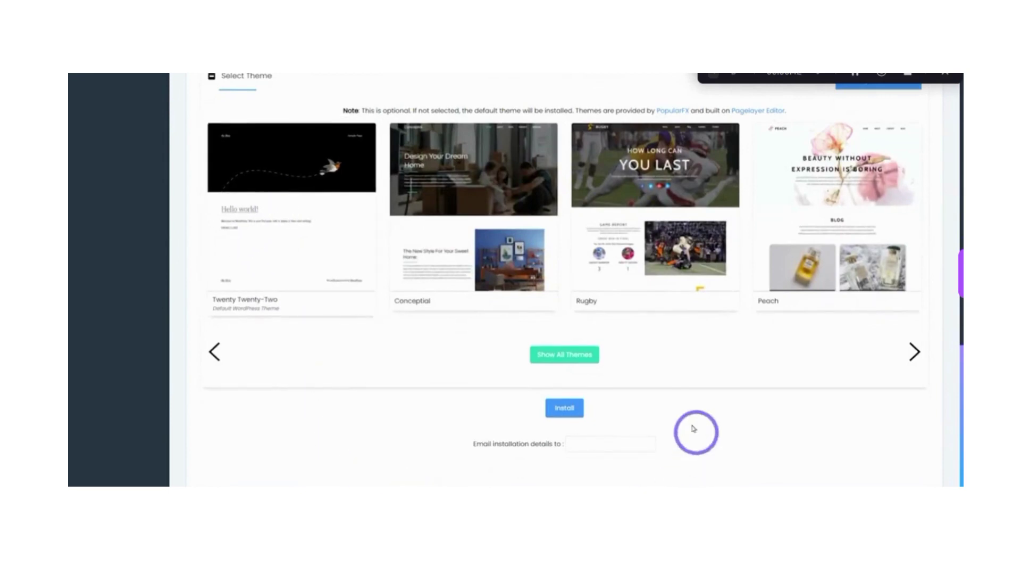
click(559, 410)
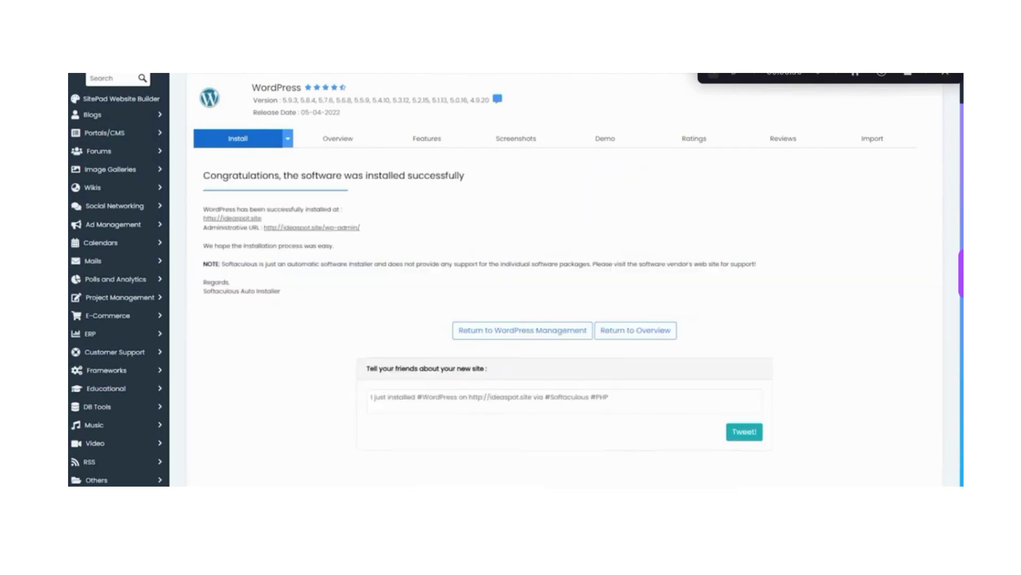
Step: Open the newly installed ideaspot.site from its link on the success page
right_click(244, 218)
click(251, 224)
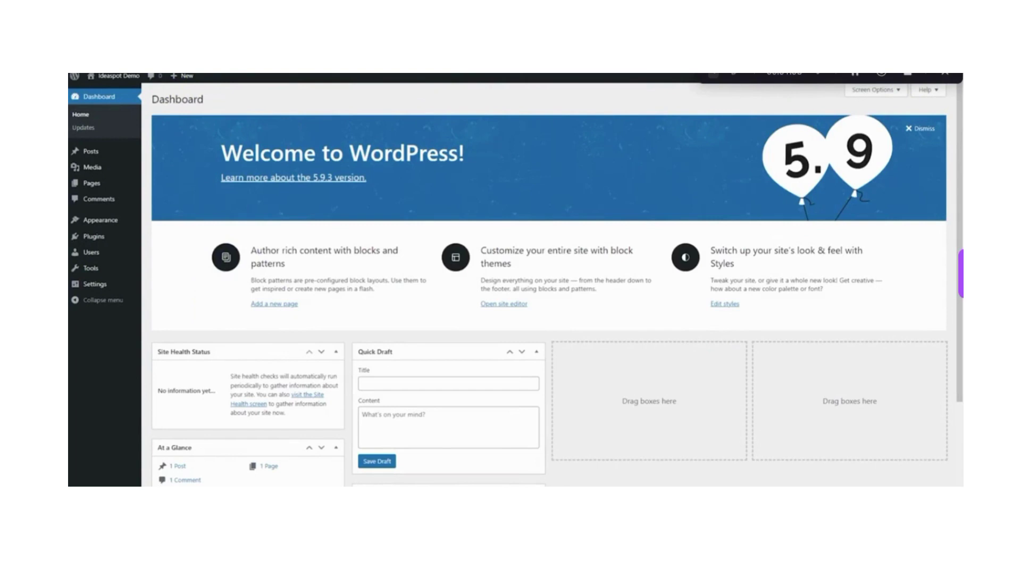
click(107, 222)
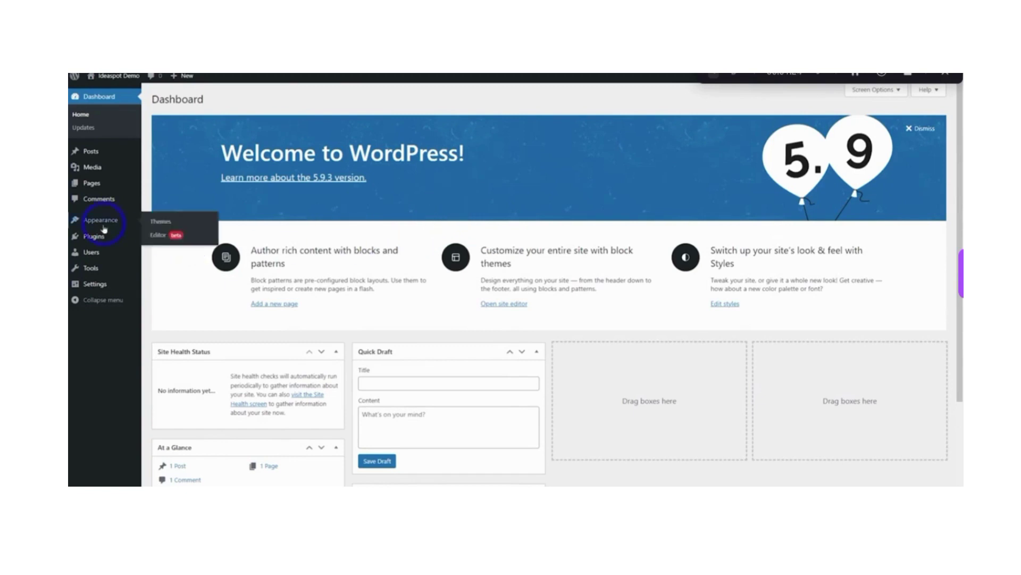
Step: Search 'kadence' under Themes > Add New, then install and activate Kadence
click(159, 222)
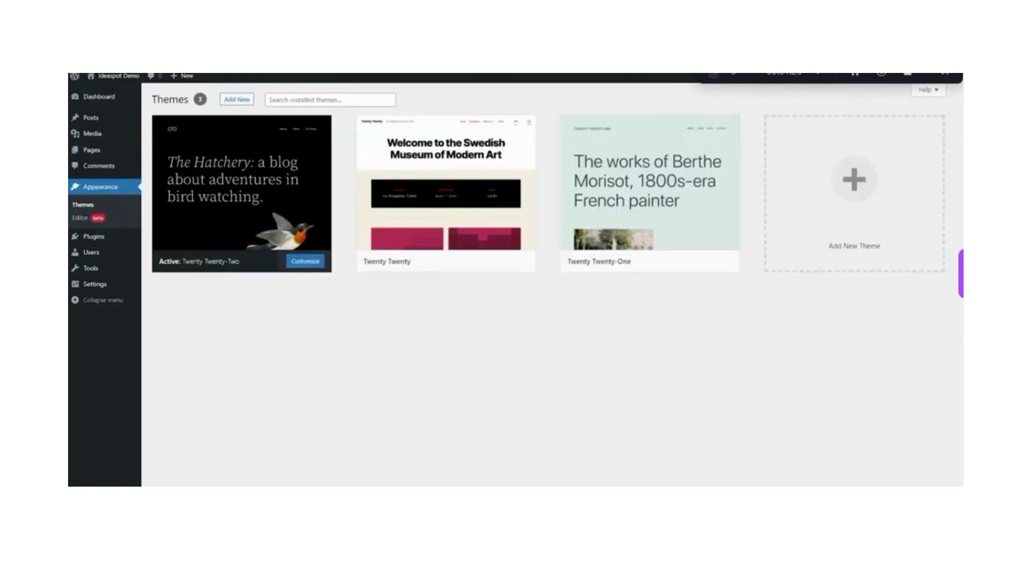
click(237, 100)
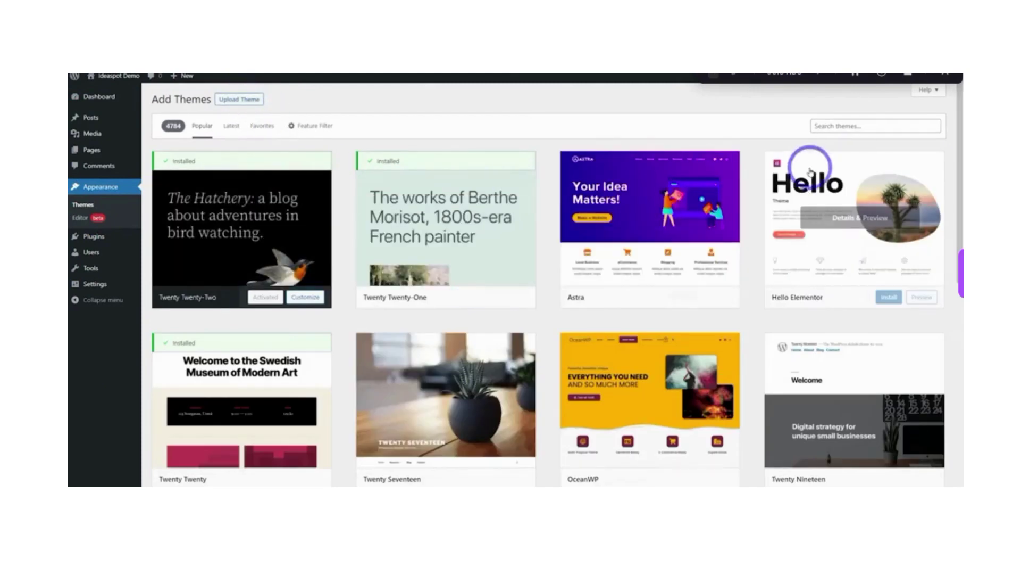
click(822, 126)
text(kadence)
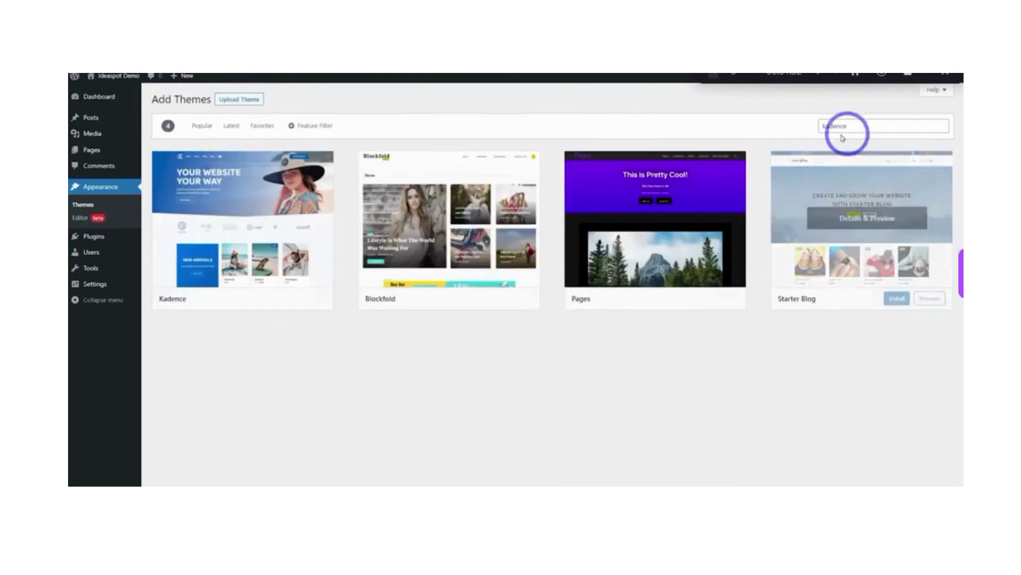
click(271, 299)
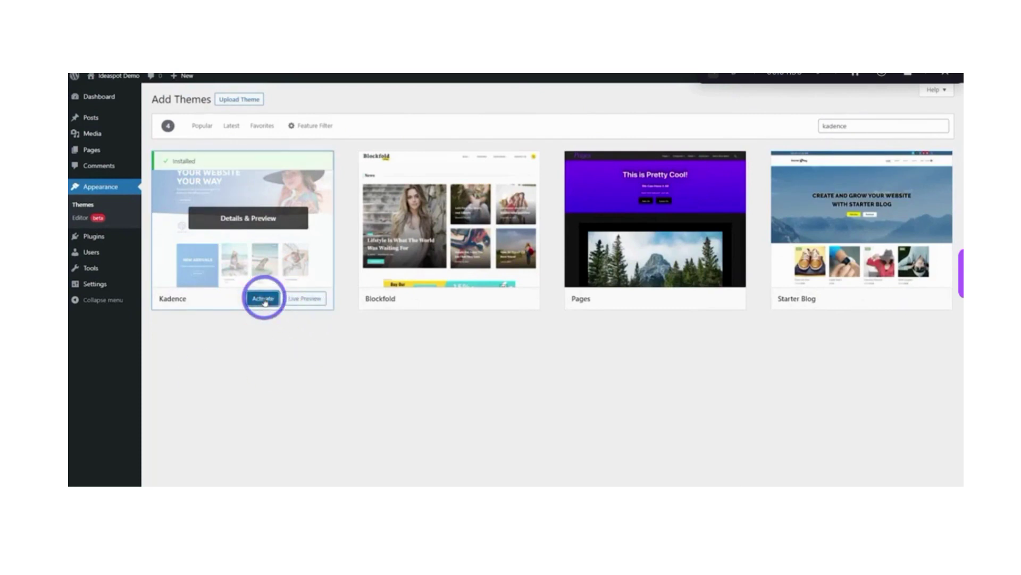
click(263, 299)
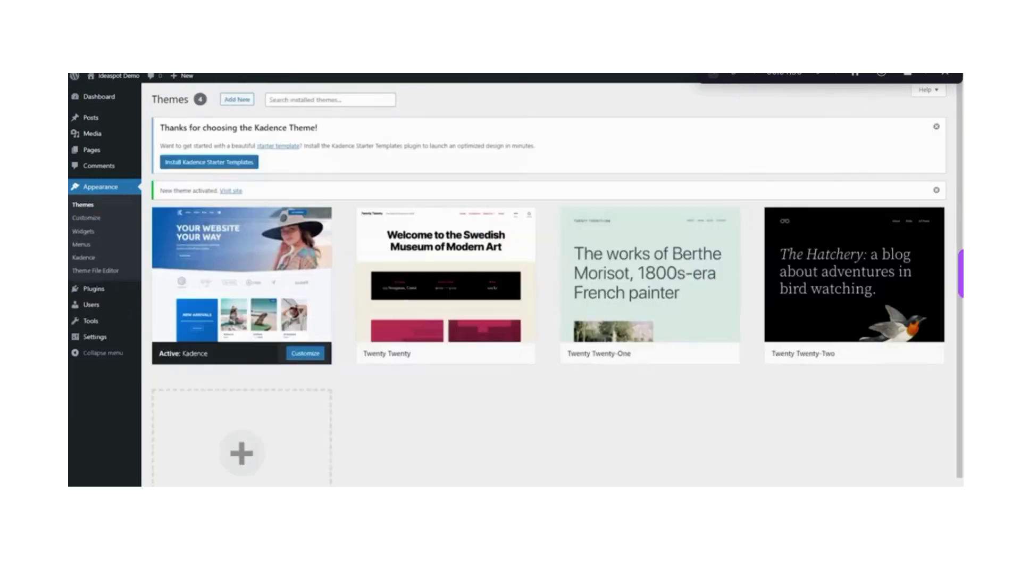
Step: Install Kadence Starter Templates, import the Agency template and view the finished site
click(217, 166)
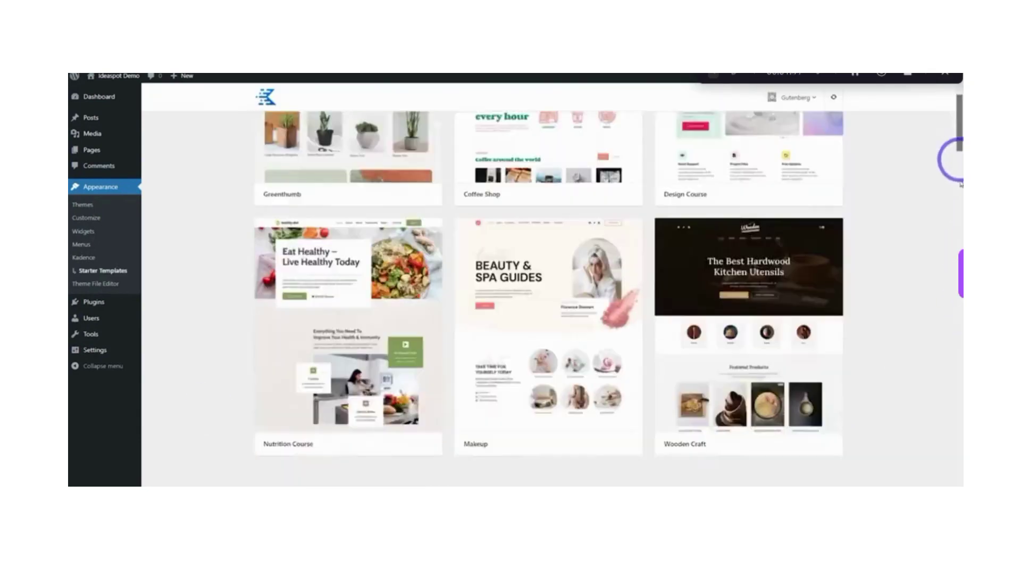
drag(959, 159, 937, 489)
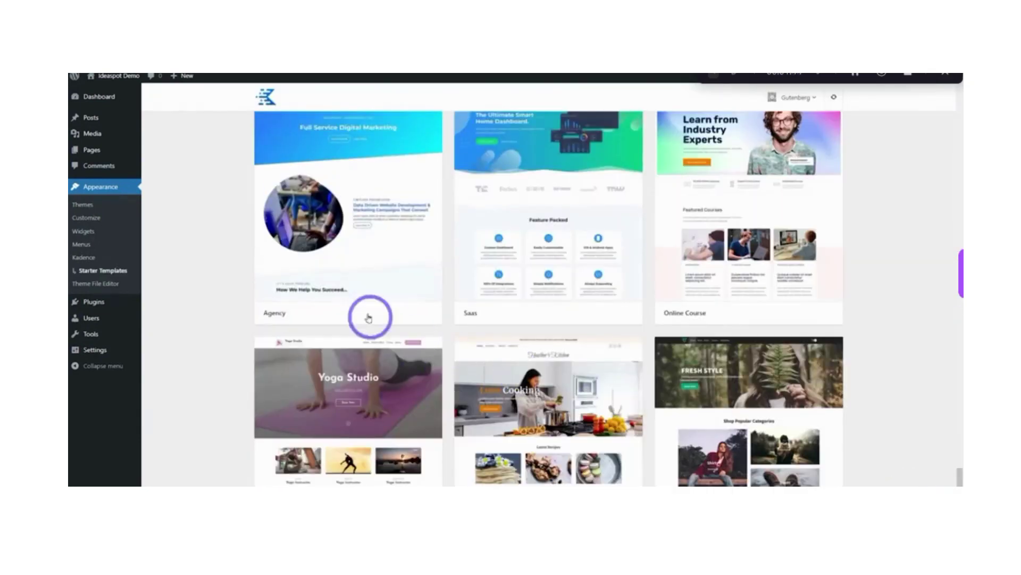
click(364, 292)
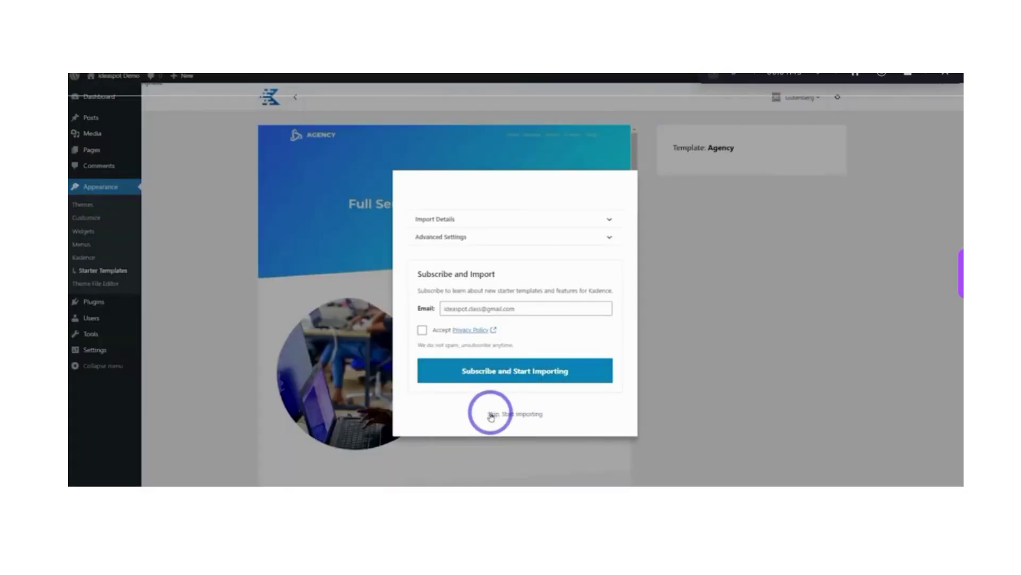
click(488, 413)
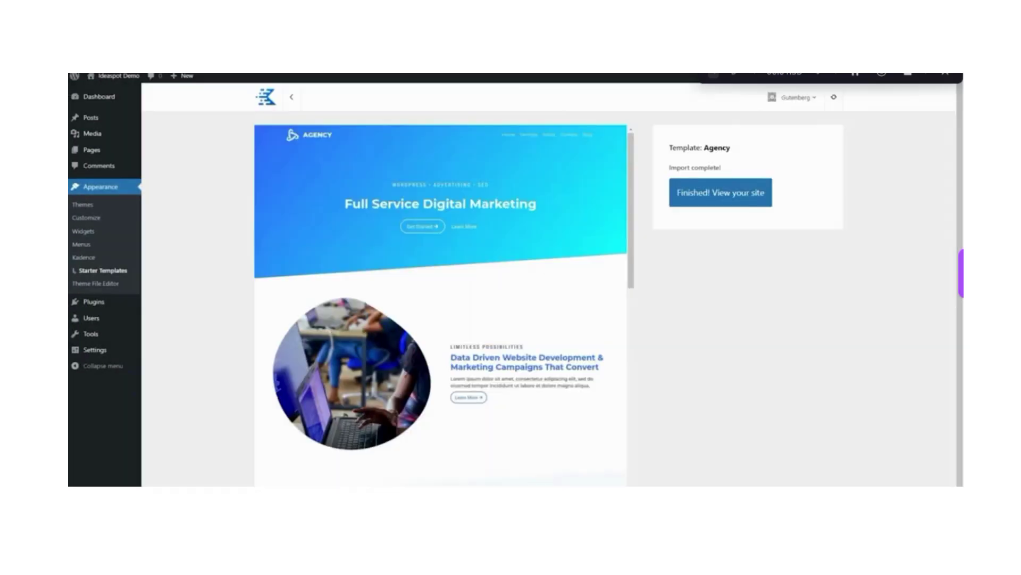
click(724, 193)
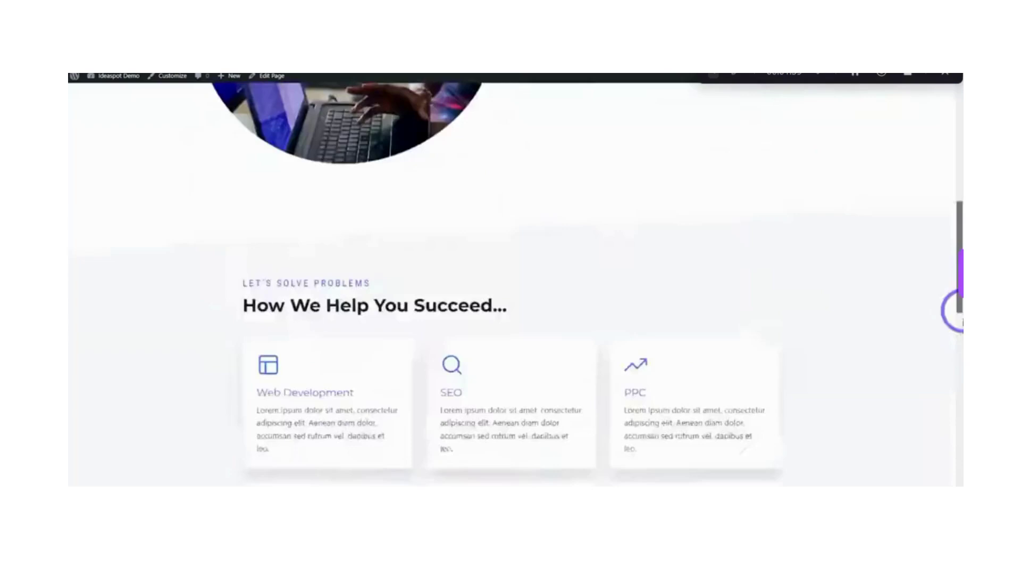
Step: Scroll through the imported Agency homepage, reviewing its team and client-testimonial sections
mouse_move(955, 178)
mouse_down()
mouse_move(956, 441)
mouse_move(956, 373)
mouse_up()
scroll(605, 358, down, 5)
scroll(555, 457, down, 4)
scroll(511, 305, up, 4)
scroll(506, 240, up, 3)
scroll(511, 288, down, 1)
scroll(514, 315, down, 4)
scroll(520, 368, up, 10)
scroll(519, 298, up, 7)
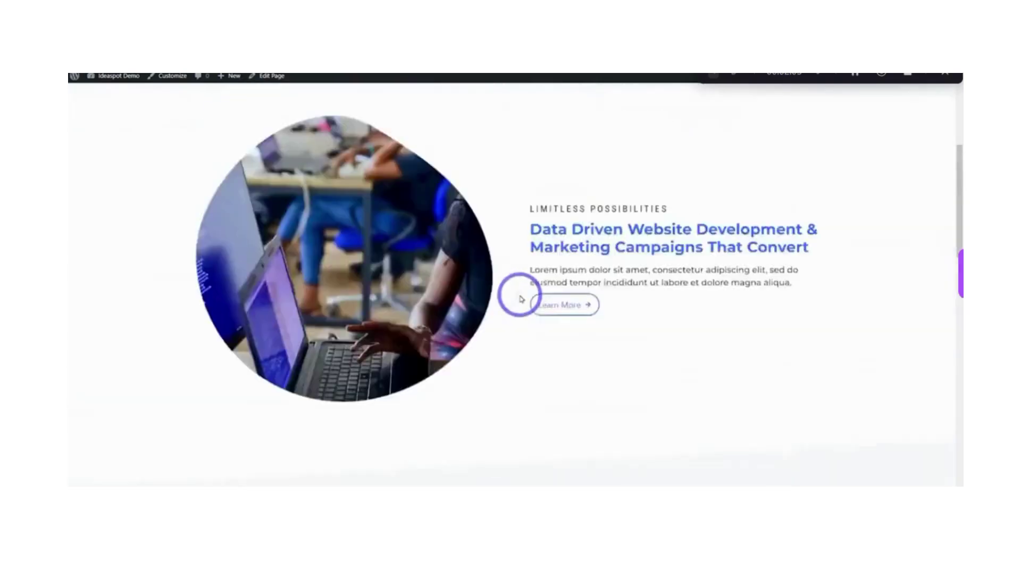
scroll(517, 277, up, 6)
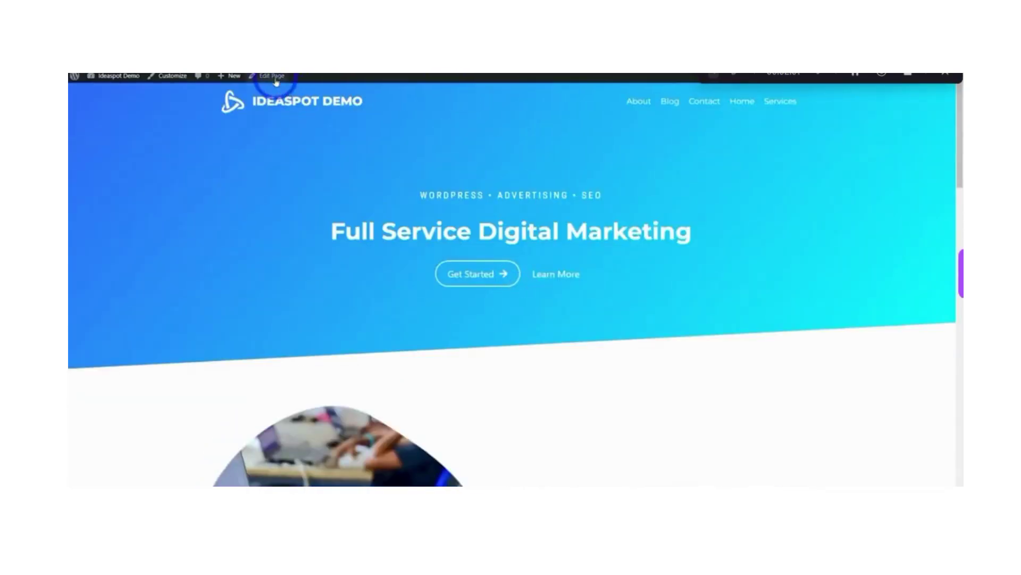